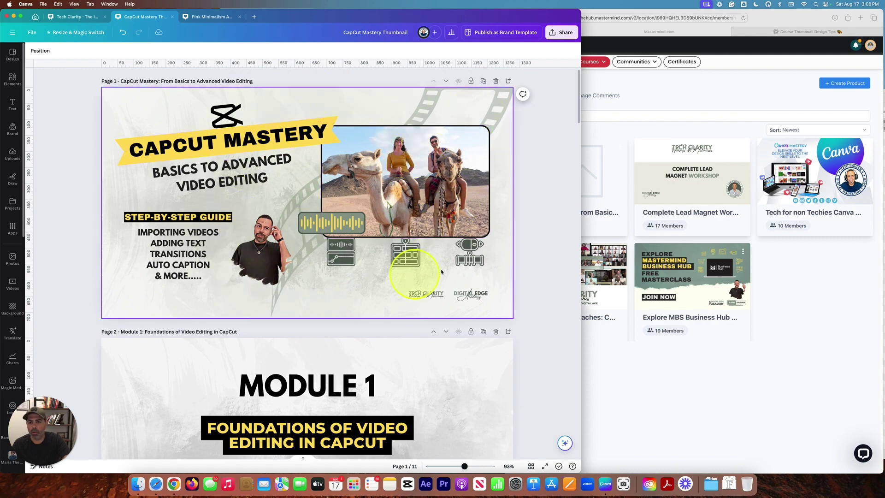
Review the course cover and the module and lesson thumbnail pages of the CapCut Mastery Thumbnail design.
scroll(258, 249, "down", 5)
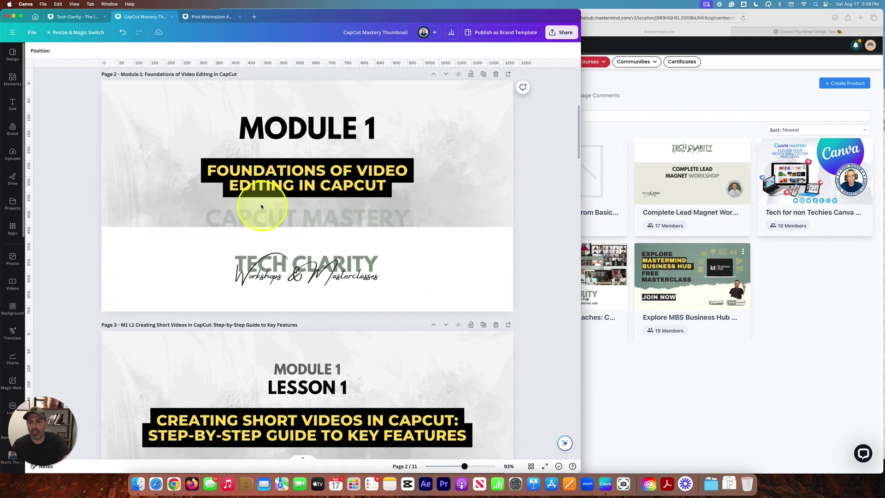
scroll(263, 207, "down", 20)
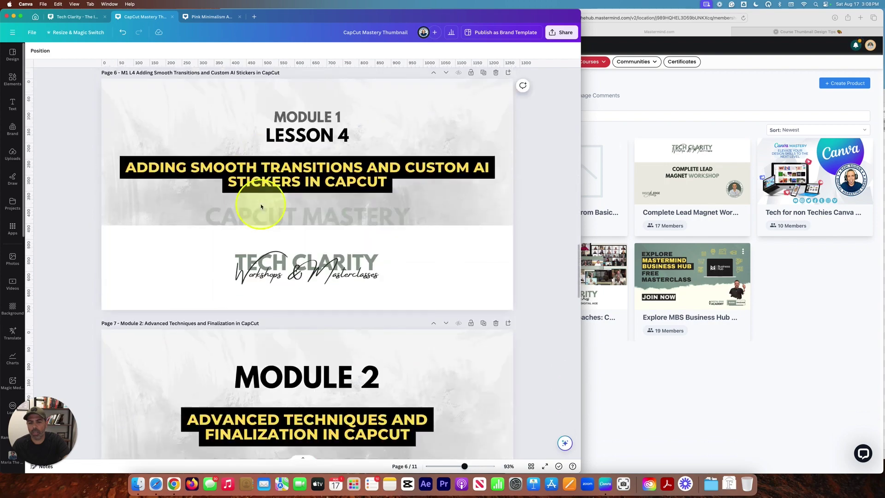
scroll(261, 206, "up", 20)
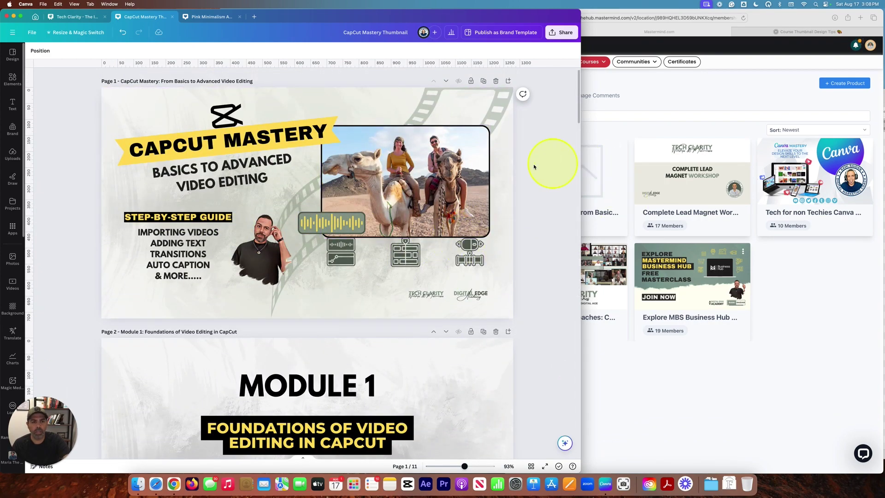
left_click(713, 94)
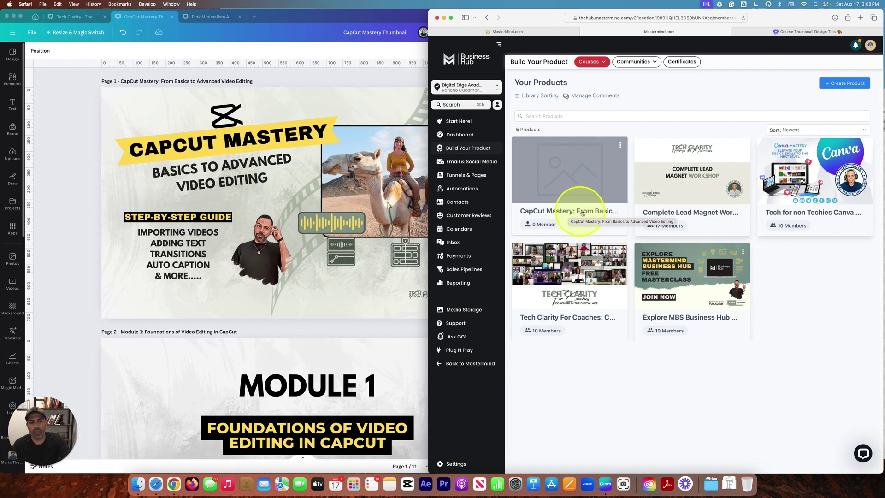
left_click(400, 255)
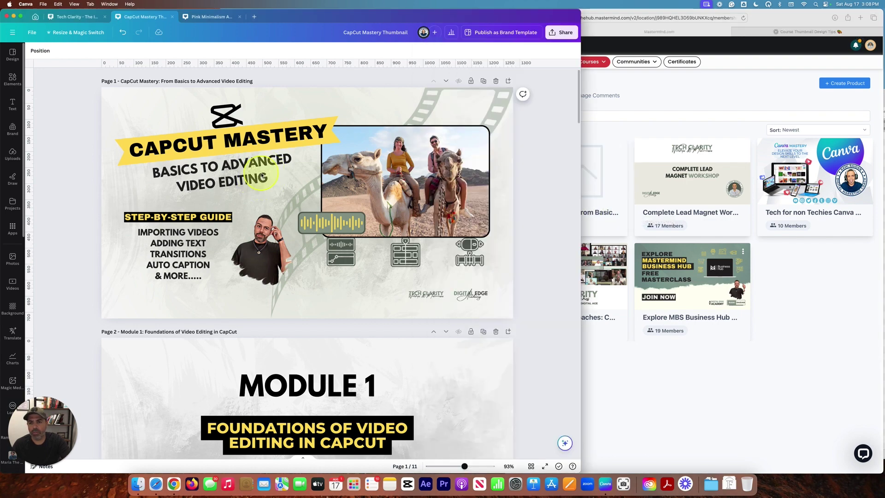
scroll(293, 242, "down", 4)
scroll(291, 250, "up", 4)
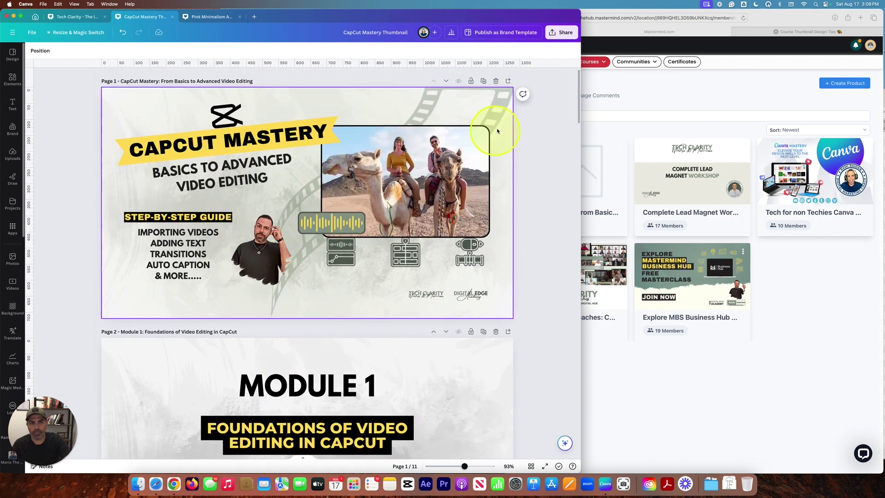
Download all 11 pages of the thumbnail design as PNG files at 1,280 × 720 px.
left_click(562, 33)
left_click(466, 216)
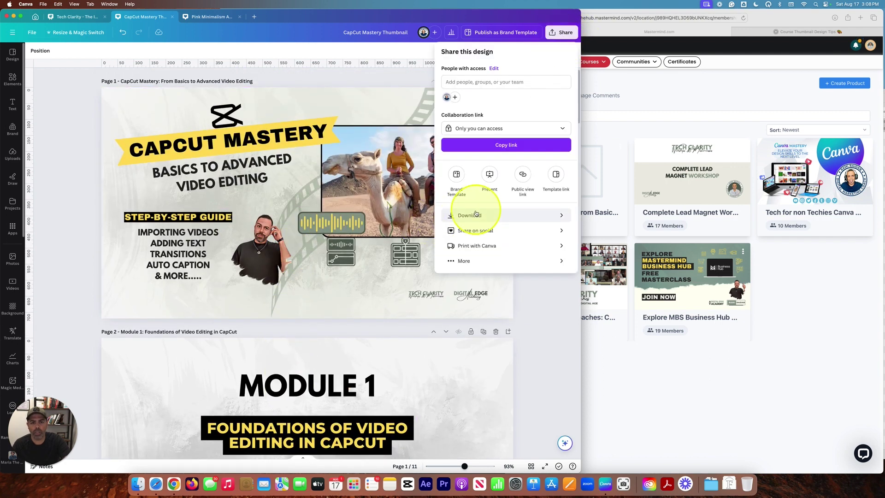
left_click(474, 131)
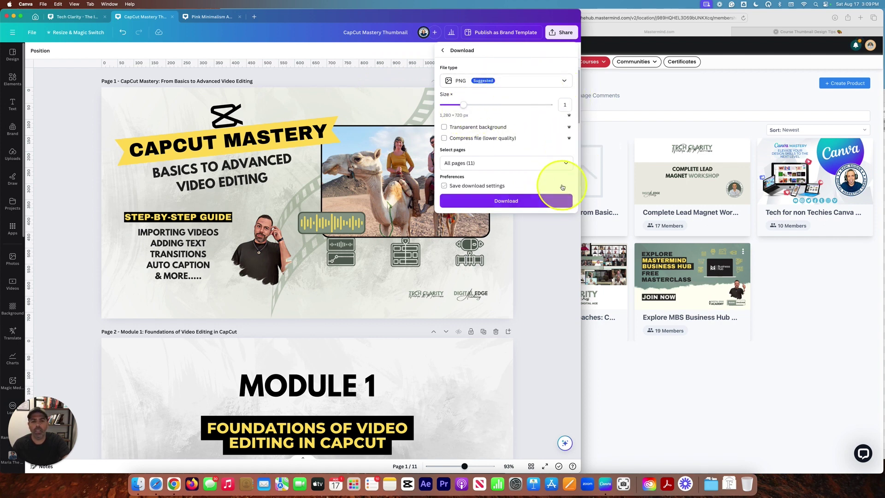
left_click(564, 164)
scroll(555, 199, "down", 5)
scroll(554, 198, "up", 5)
left_click(553, 150)
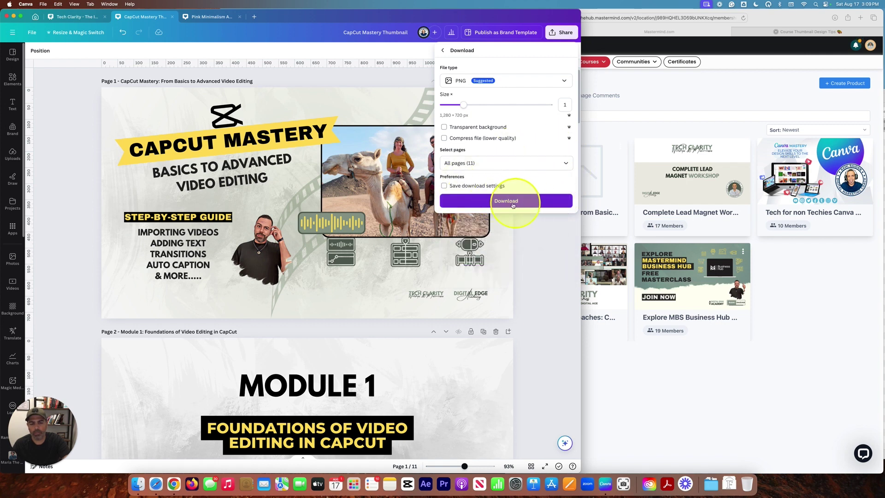
left_click(507, 201)
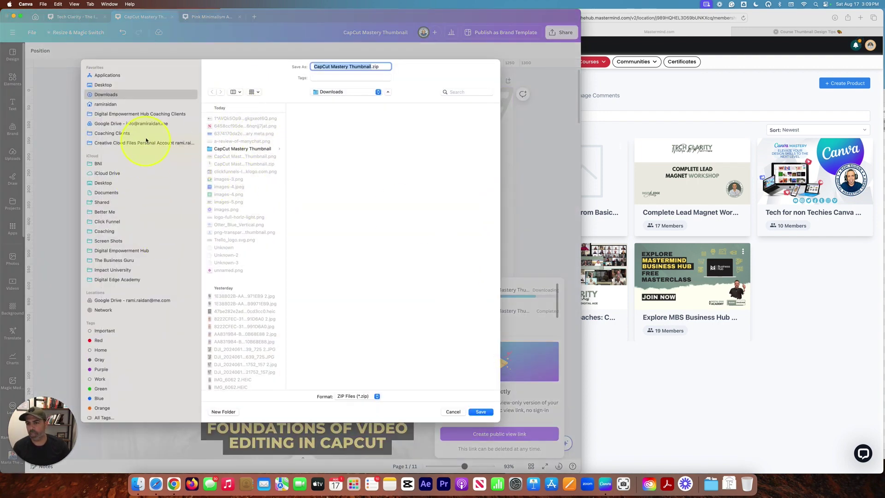
Save CapCut Mastery Thumbnail.zip in Digital Edge Academy's Course folder, under Tech Clarity For Coaches Live Sessions, Module 6 Introductory Video Workshop.
left_click(152, 143)
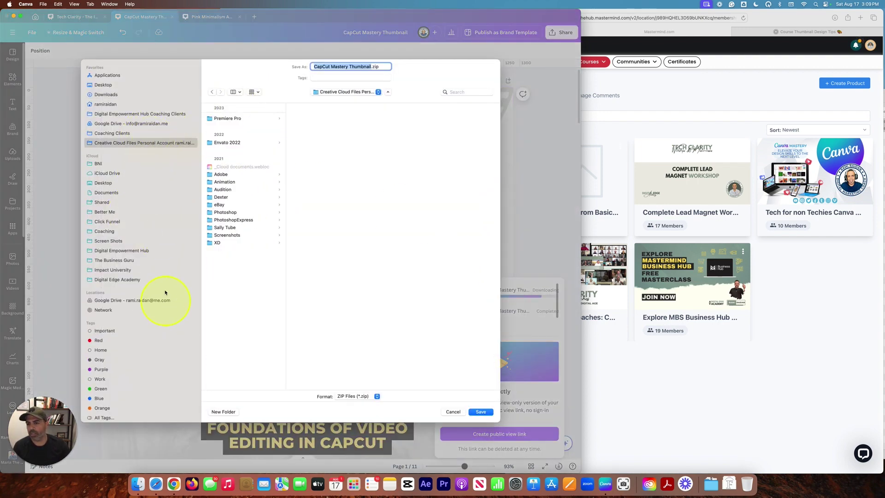
left_click(143, 270)
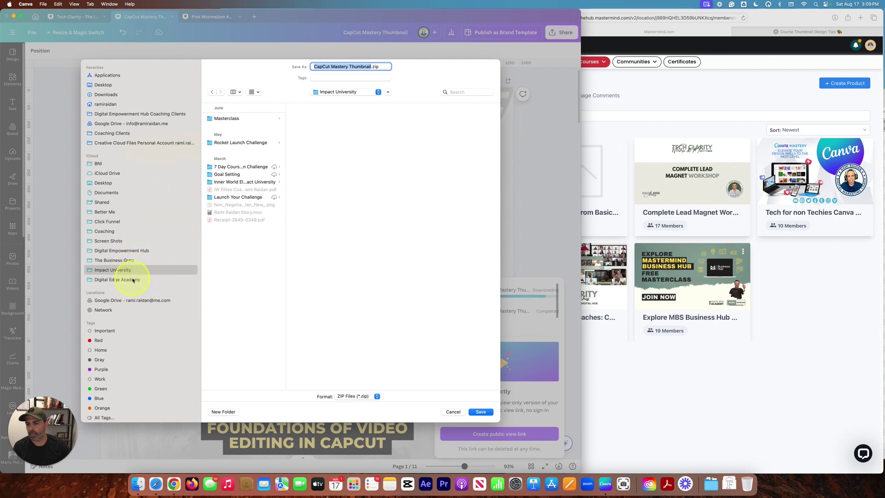
left_click(133, 279)
left_click(236, 175)
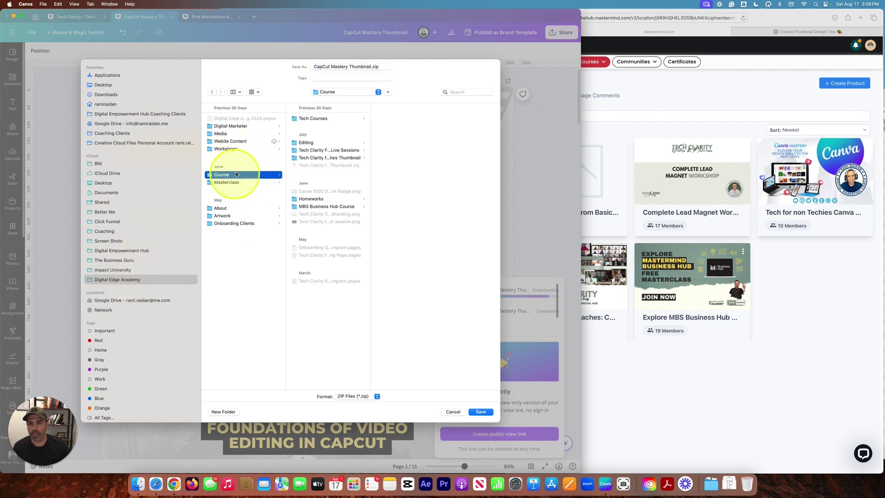
left_click_drag(370, 172, 434, 172)
left_click(342, 158)
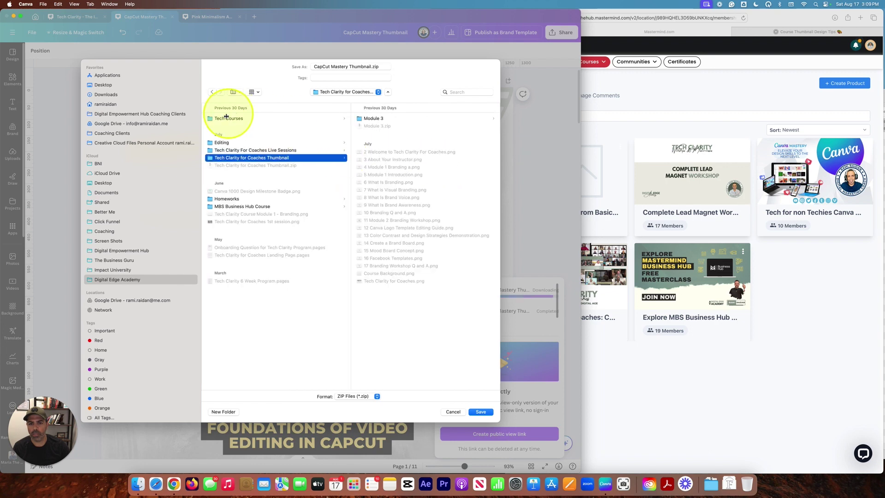
left_click(311, 150)
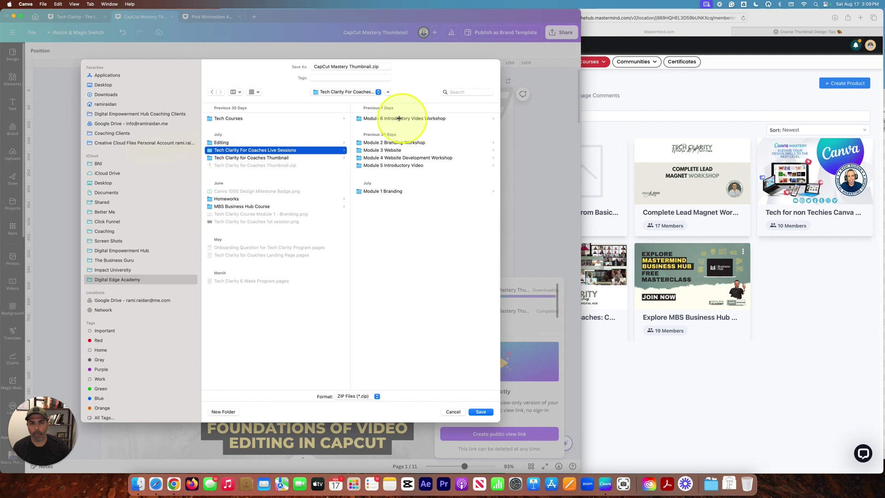
left_click(390, 119)
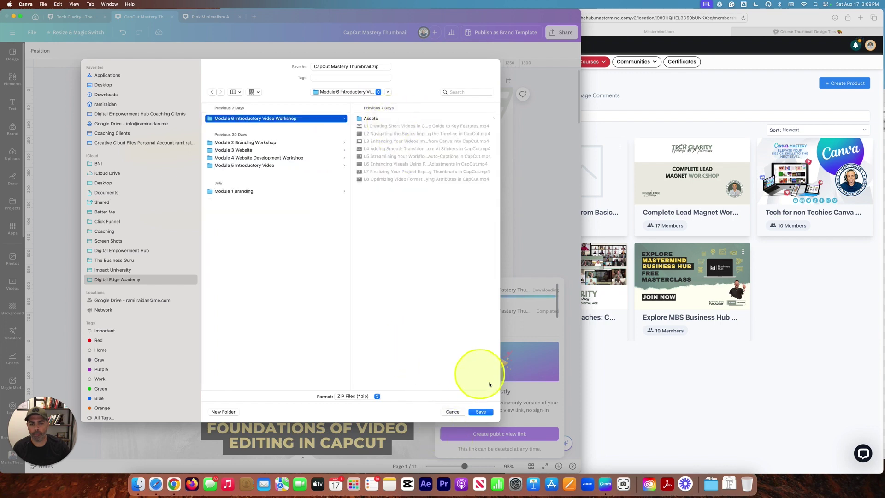
left_click(484, 413)
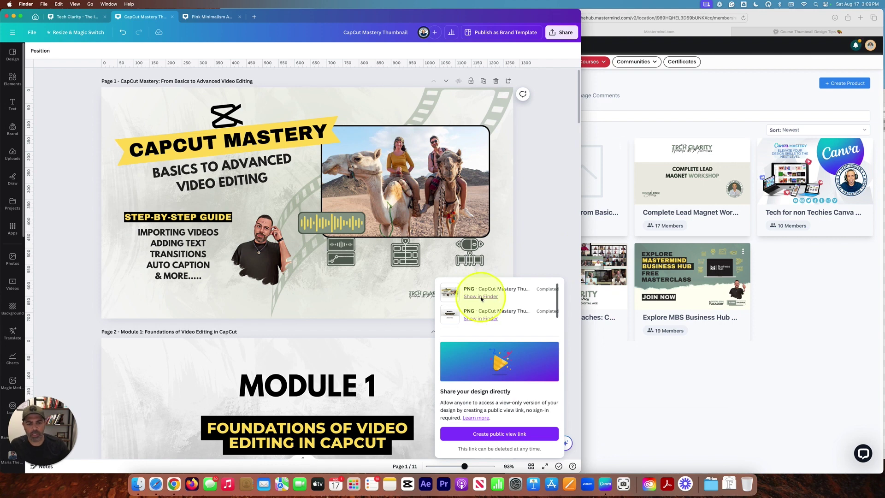
Show the downloaded CapCut Mastery Thumbnail.zip in Finder, extract it and open the extracted folder.
left_click(481, 297)
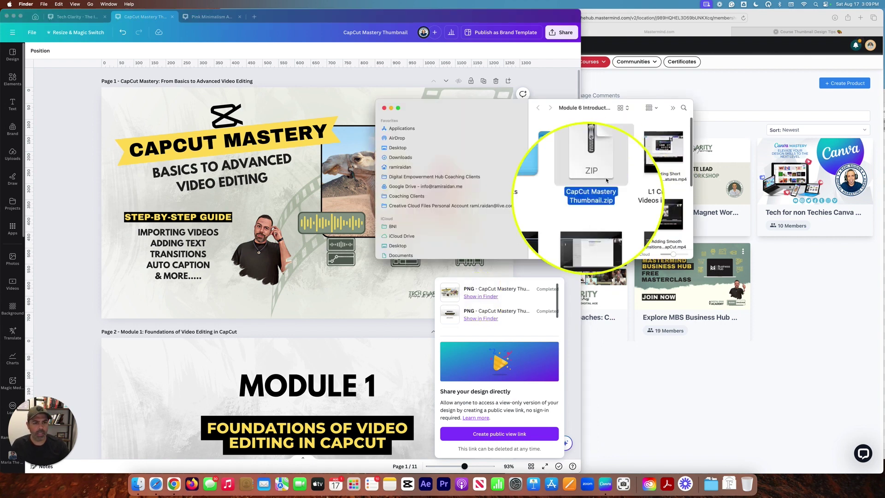
double_click(610, 148)
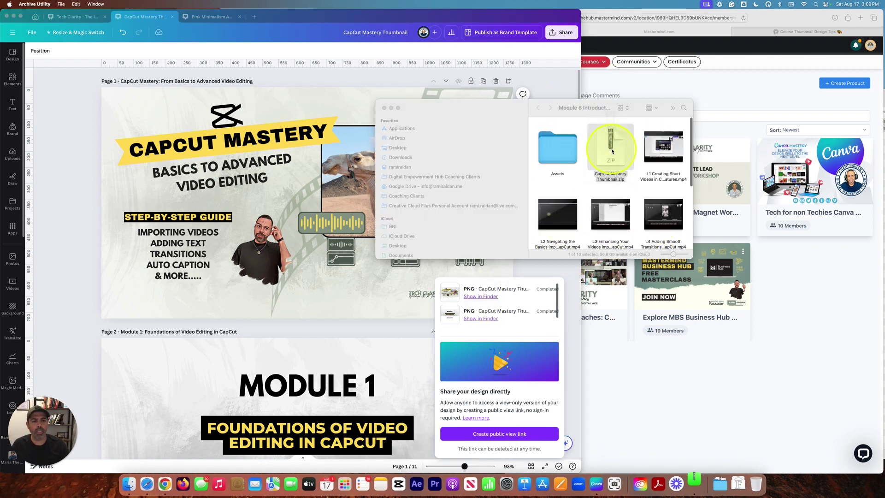
left_click(614, 161)
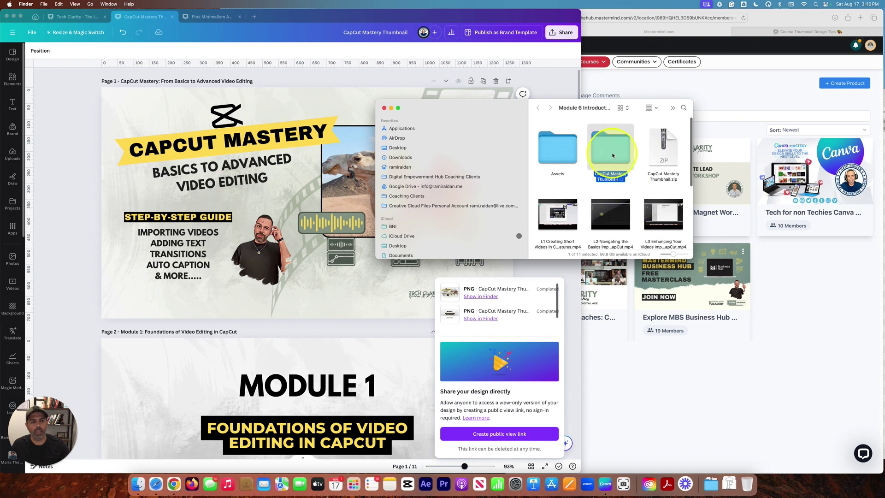
double_click(613, 155)
Move and enlarge the Finder window beside the browser and increase the icon size of the thumbnail files.
left_click_drag(544, 110, 231, 89)
left_click_drag(382, 238, 516, 409)
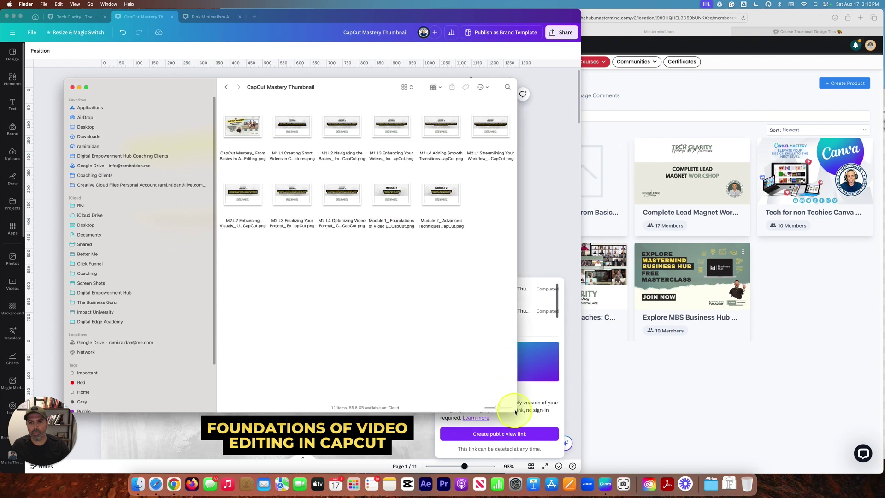
left_click(498, 406)
left_click_drag(498, 407, 500, 405)
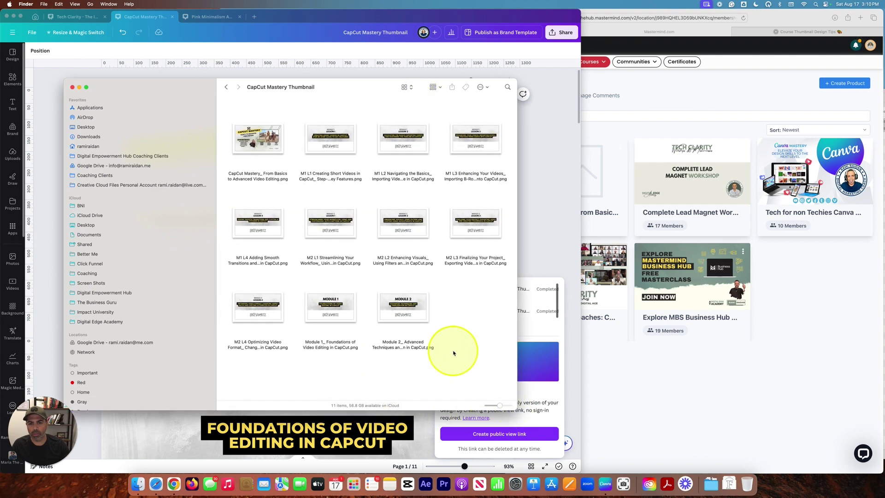
Switch to Safari and open the details of the course CapCut Mastery: From Basics to Advanced Video Editing.
left_click(823, 364)
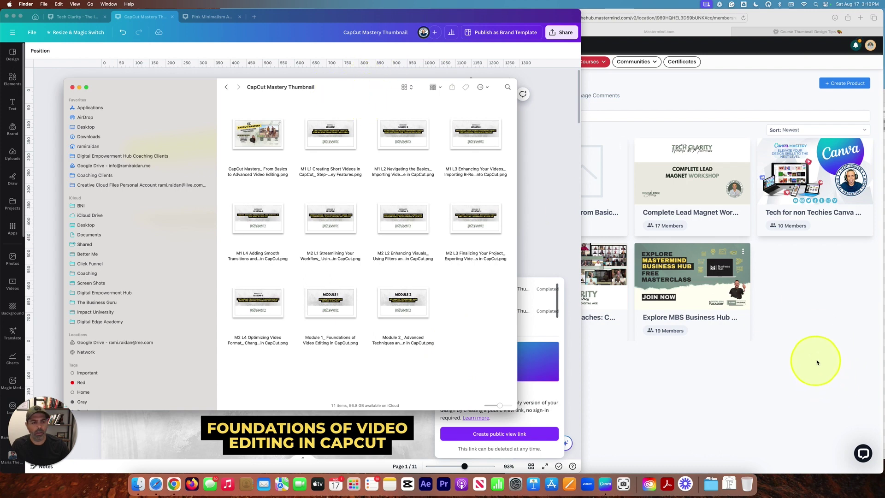
left_click(575, 266)
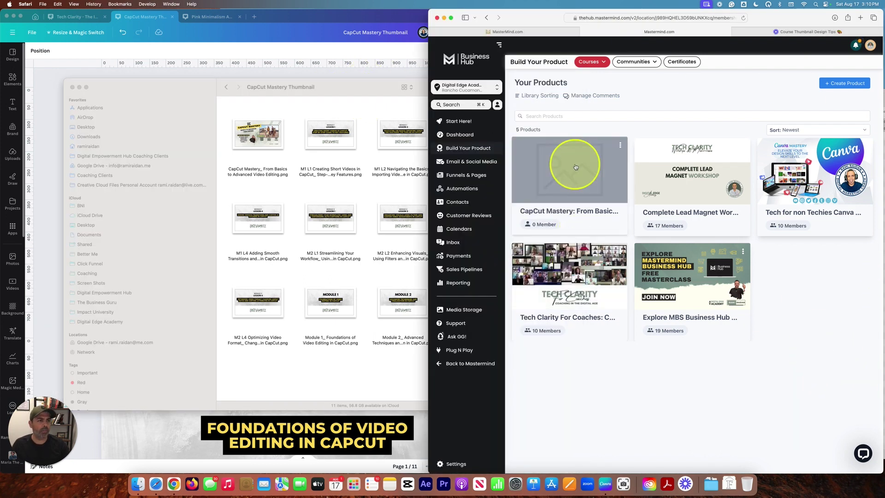
left_click(562, 213)
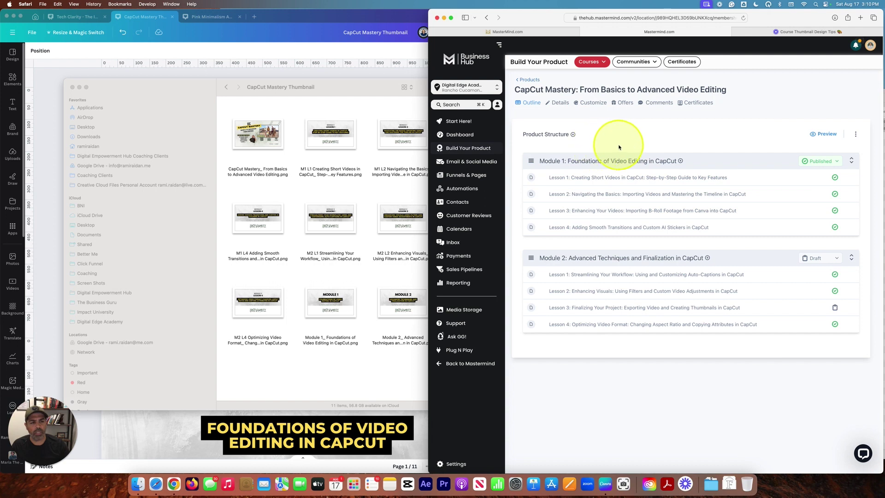
left_click(567, 103)
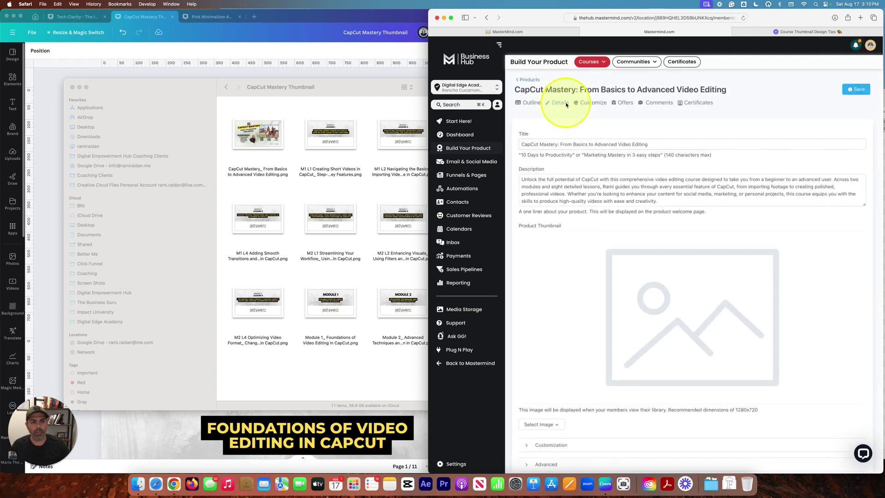
Upload CapCut Mastery_ From Basics to Advanced Video Editing.png from the Finder folder as the course's product thumbnail.
scroll(736, 247, "down", 1)
scroll(736, 248, "down", 1)
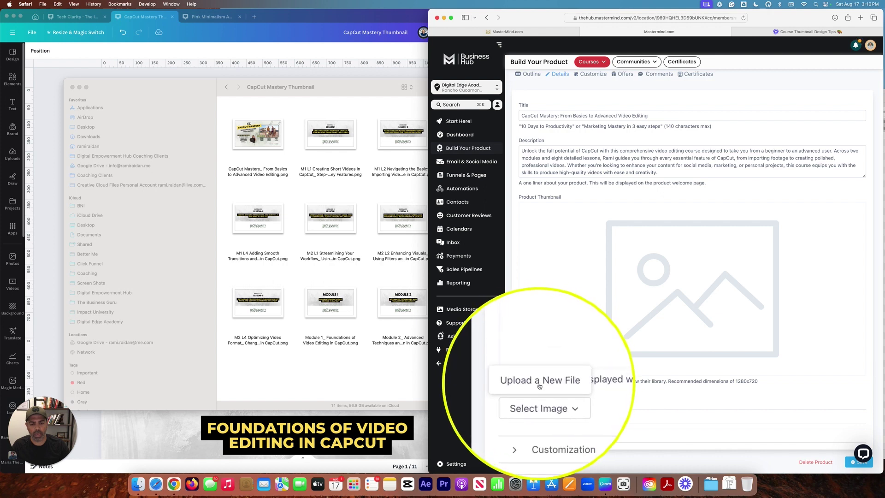
left_click(540, 385)
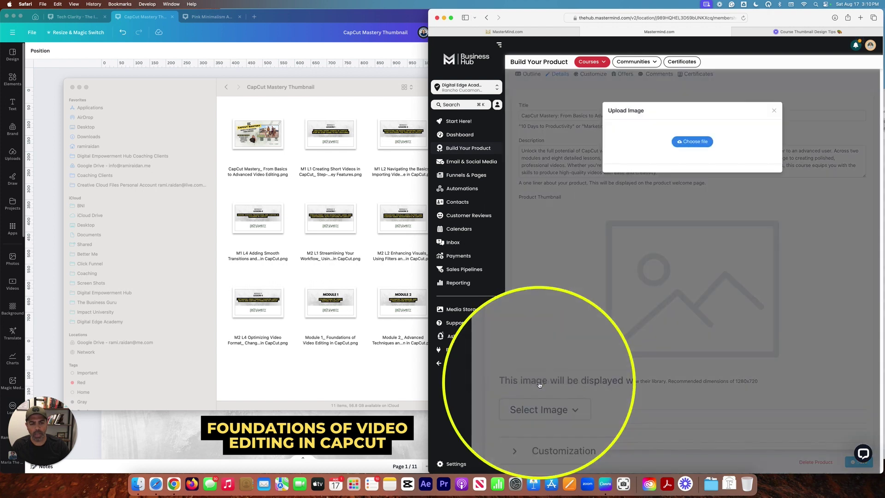
left_click(689, 143)
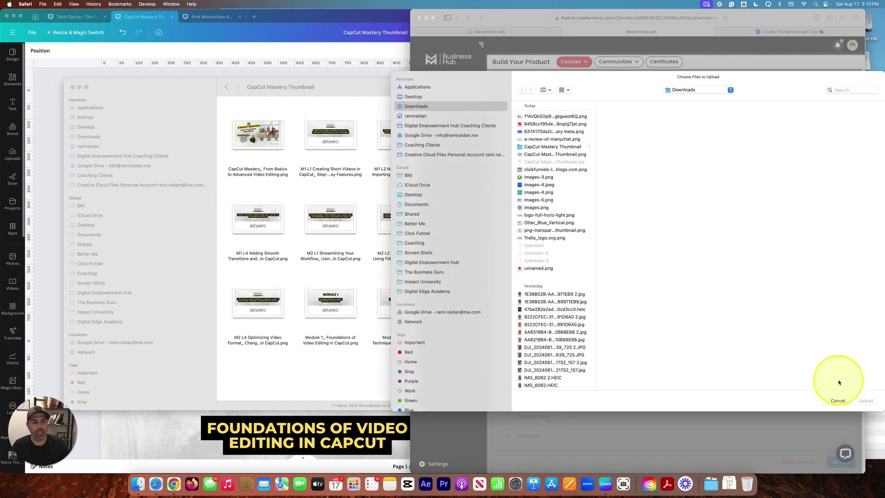
left_click(839, 387)
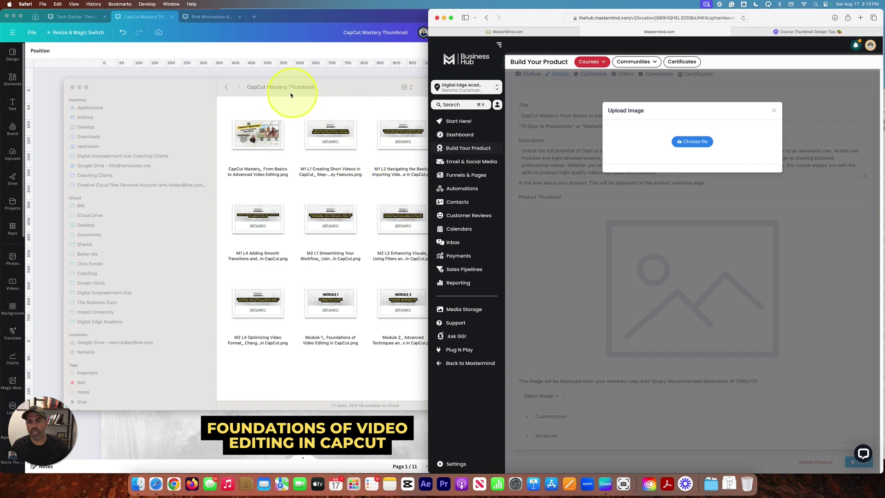
left_click(253, 140)
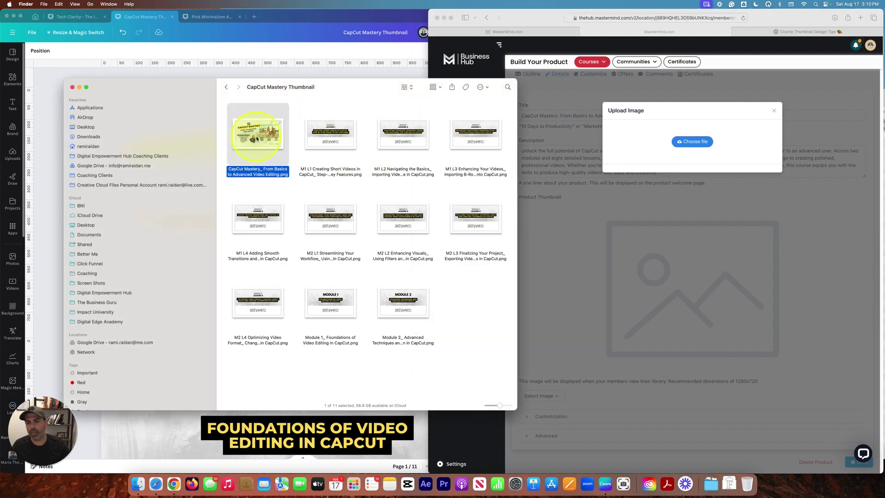
left_click_drag(338, 87, 264, 77)
left_click_drag(185, 129, 644, 148)
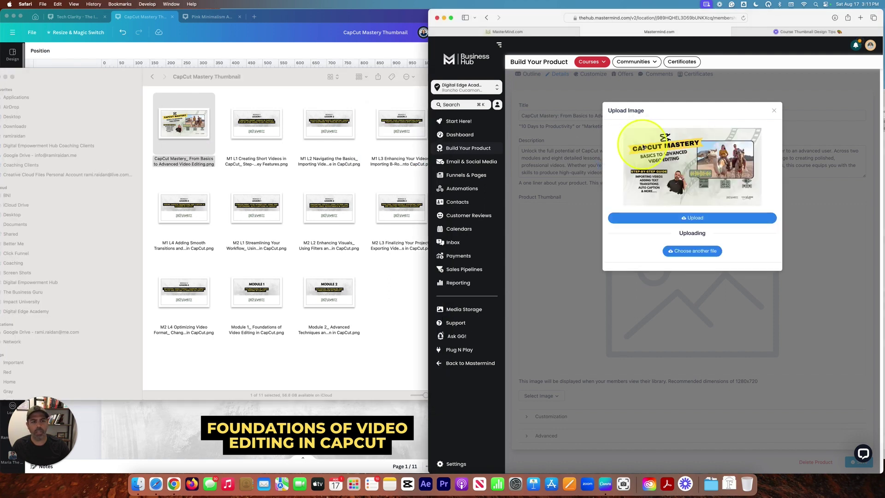
left_click(695, 218)
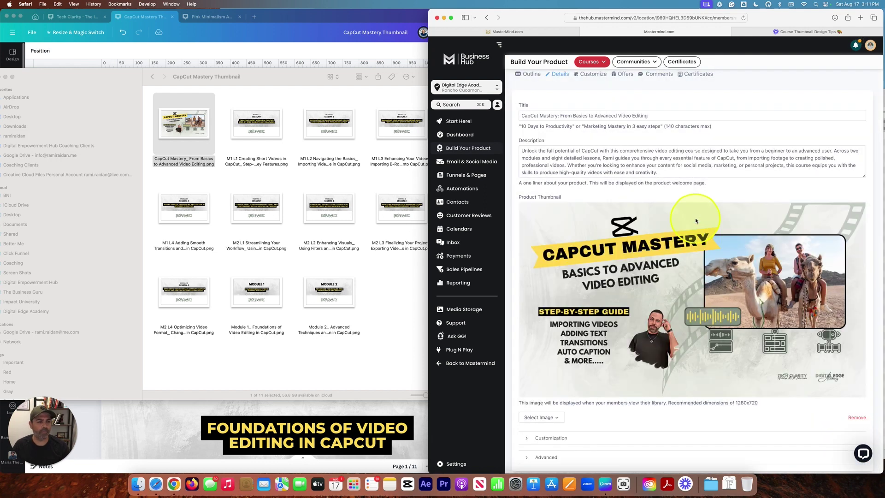
scroll(696, 221, "down", 1)
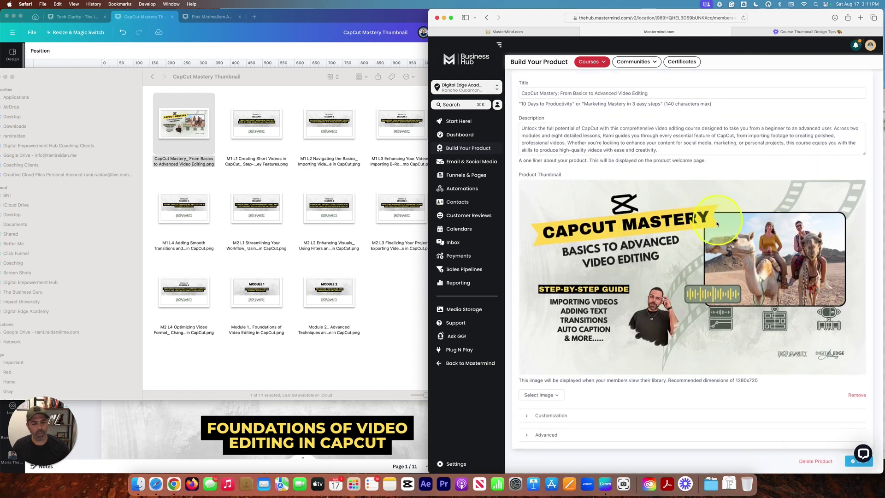
scroll(687, 226, "up", 2)
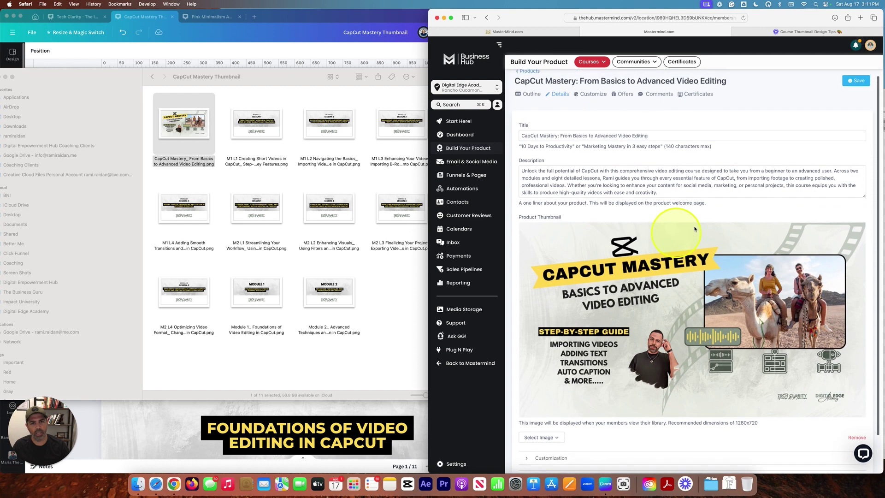
Review the course's title, description and product thumbnail, and look through the instructor, logo and favicon options in its Customization section.
scroll(649, 223, "up", 1)
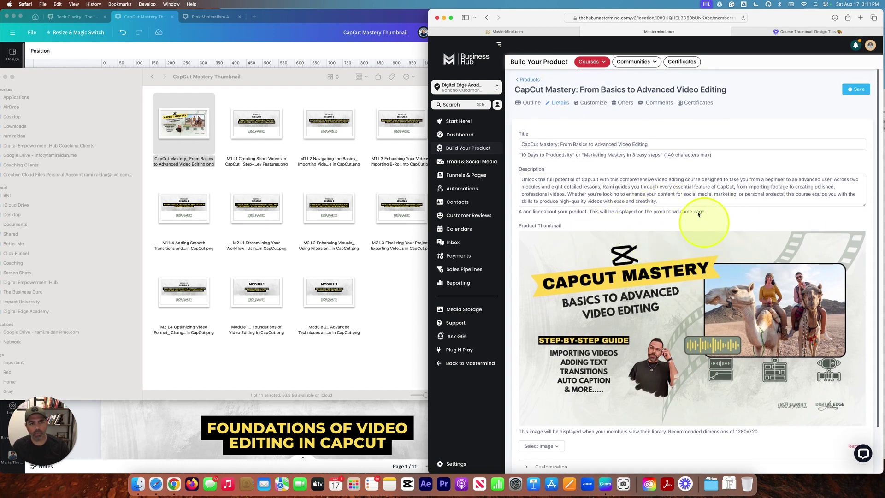
left_click(598, 147)
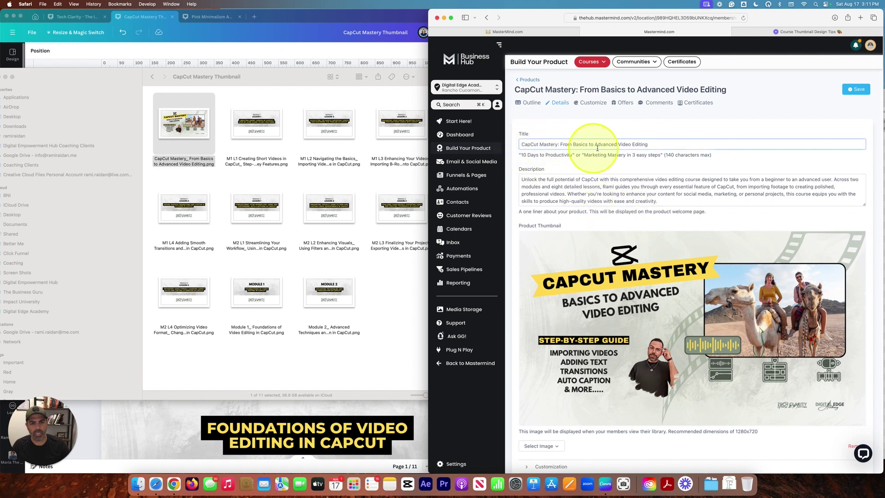
left_click(548, 193)
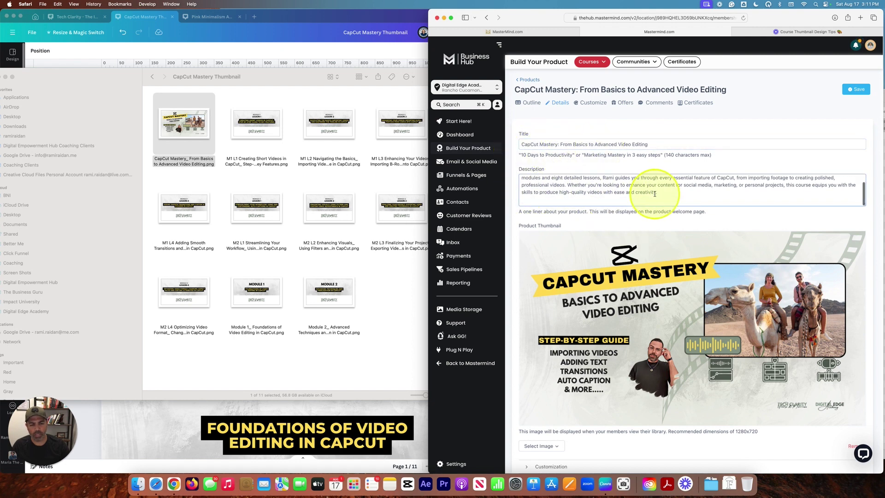
scroll(652, 203, "down", 3)
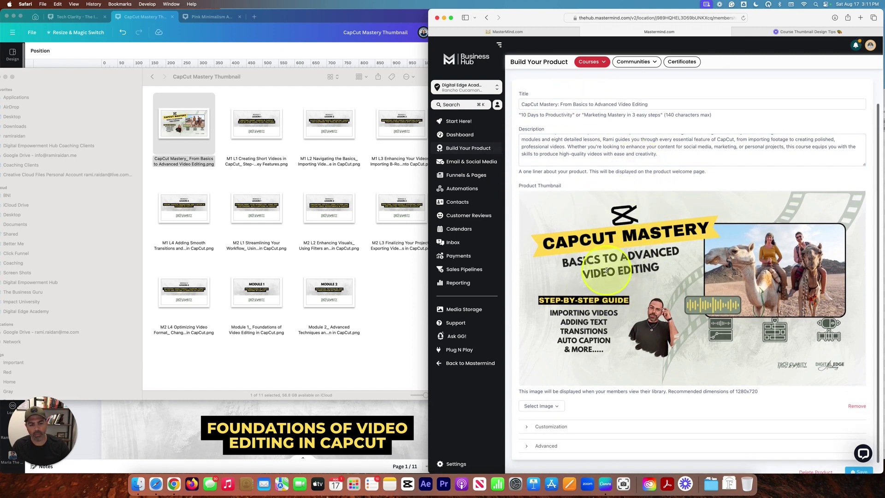
scroll(618, 318, "down", 1)
left_click(526, 415)
scroll(636, 351, "down", 5)
scroll(611, 353, "down", 2)
left_click(546, 285)
scroll(563, 293, "down", 3)
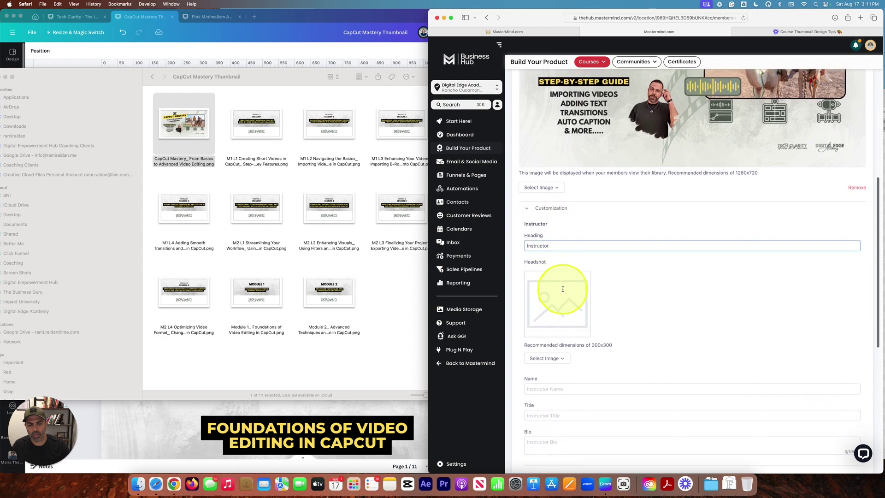
scroll(596, 324, "down", 6)
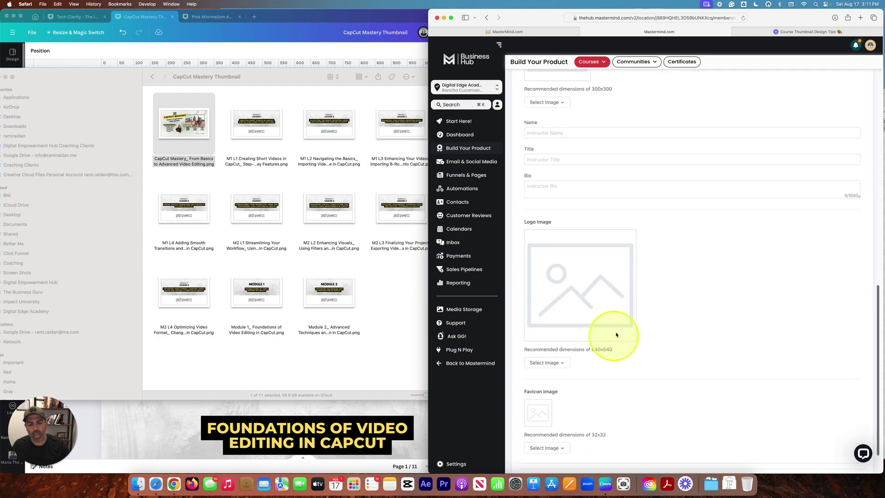
scroll(641, 329, "up", 15)
scroll(642, 327, "down", 6)
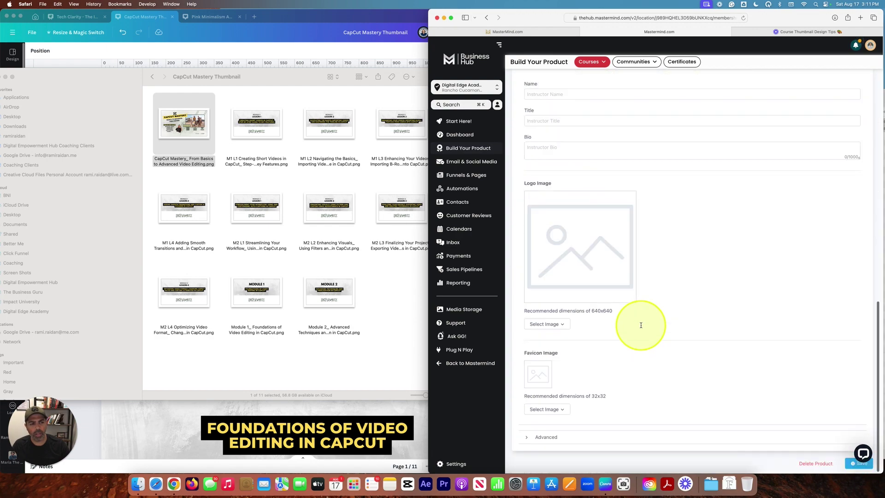
scroll(638, 330, "up", 10)
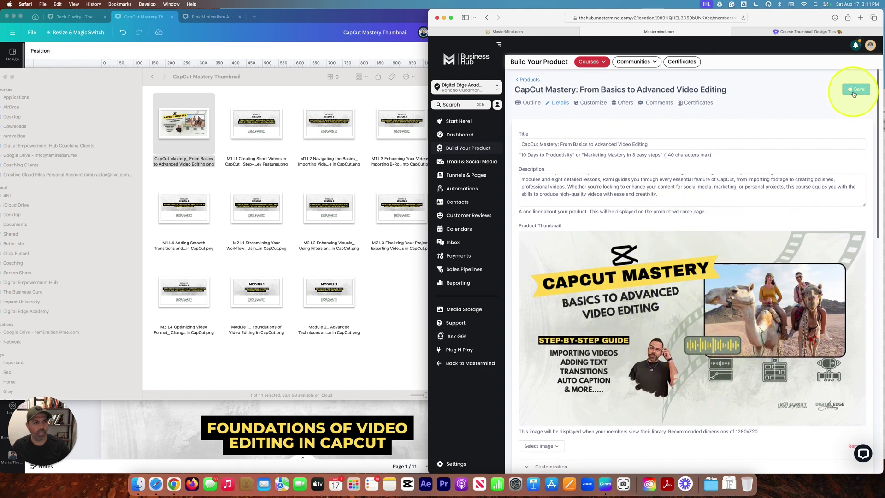
Return to the product list, reopen the CapCut Mastery course outline and open Module 1: Foundations of Video Editing in CapCut.
left_click(530, 80)
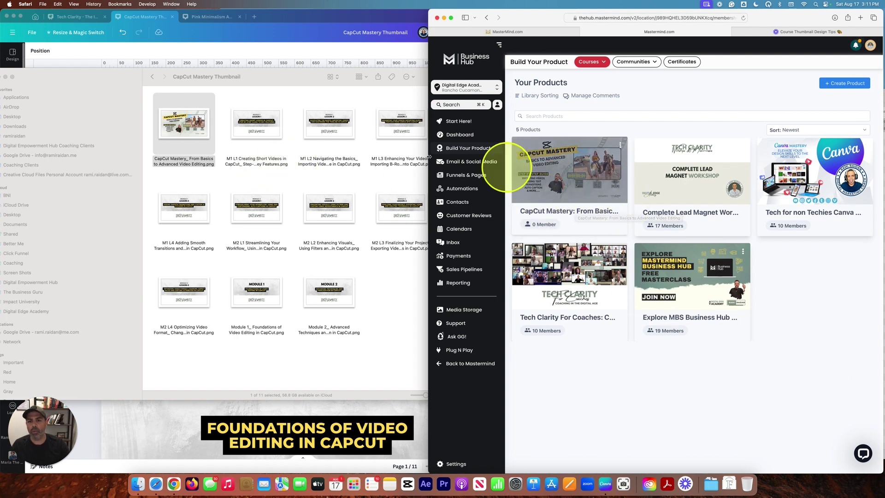
left_click(587, 213)
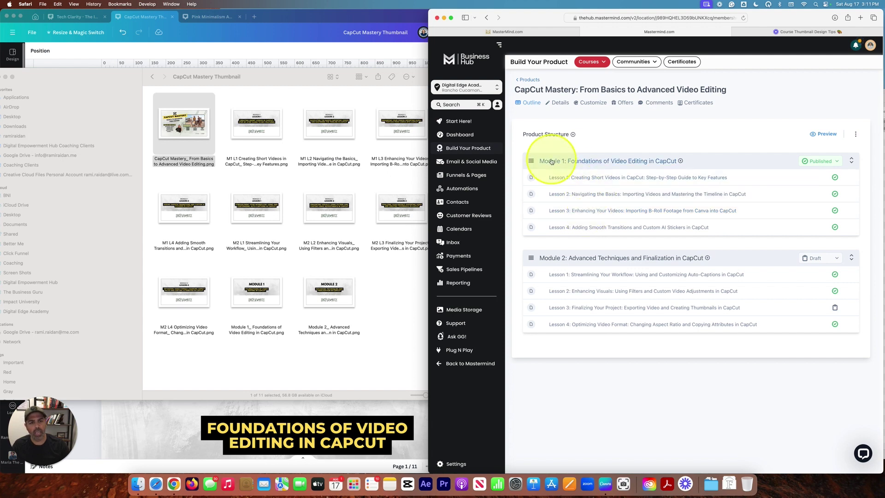
key("ctrl+alt+m")
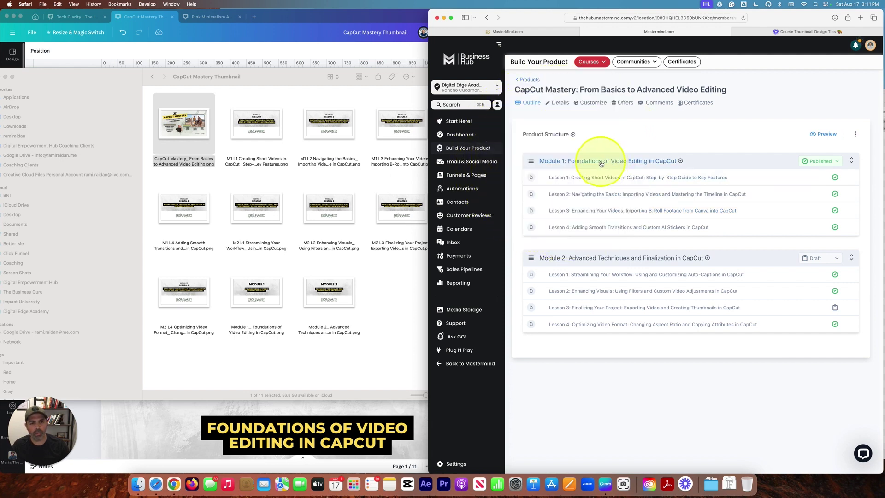
left_click(602, 164)
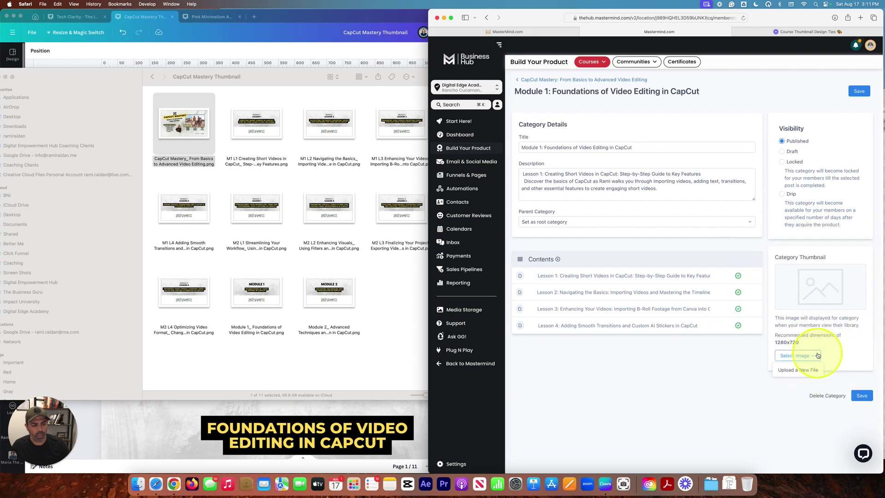
Upload Module 1_ Foundations of Video Editing in CapCut.png from the Finder folder as the module's category thumbnail and save the category.
left_click(795, 371)
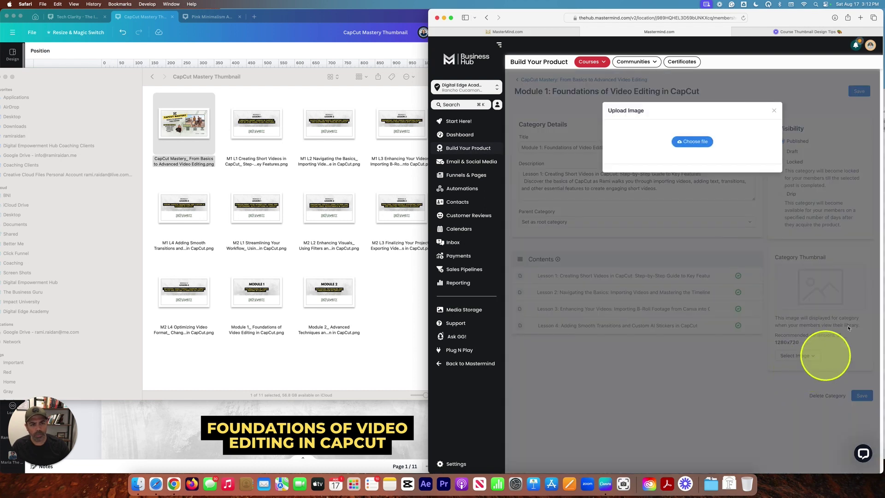
left_click(261, 144)
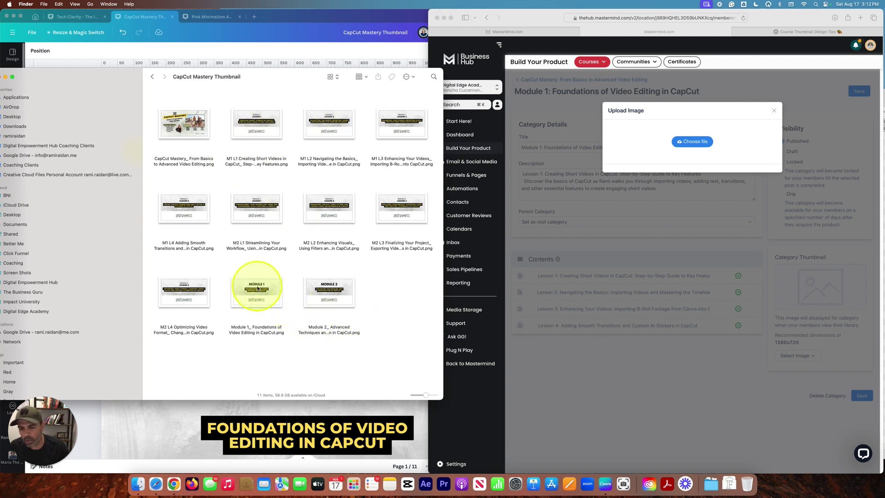
left_click(275, 298)
key("space")
key("space")
left_click_drag(286, 307, 670, 136)
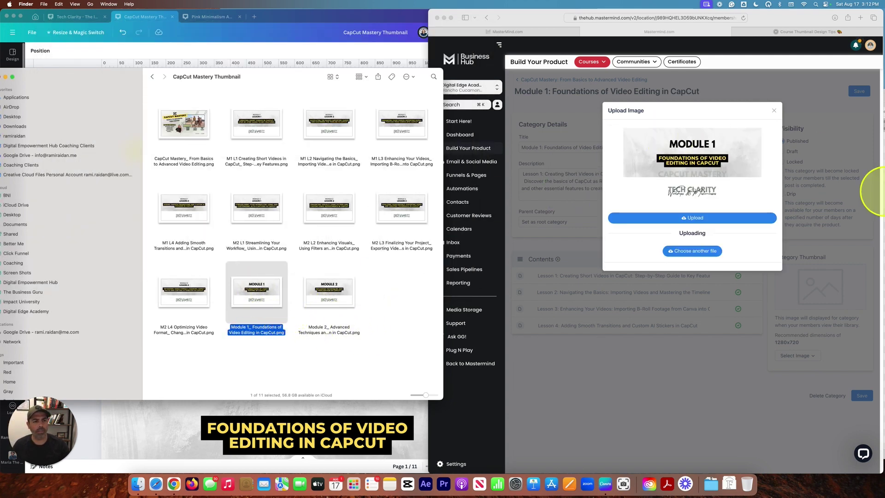
left_click(701, 217)
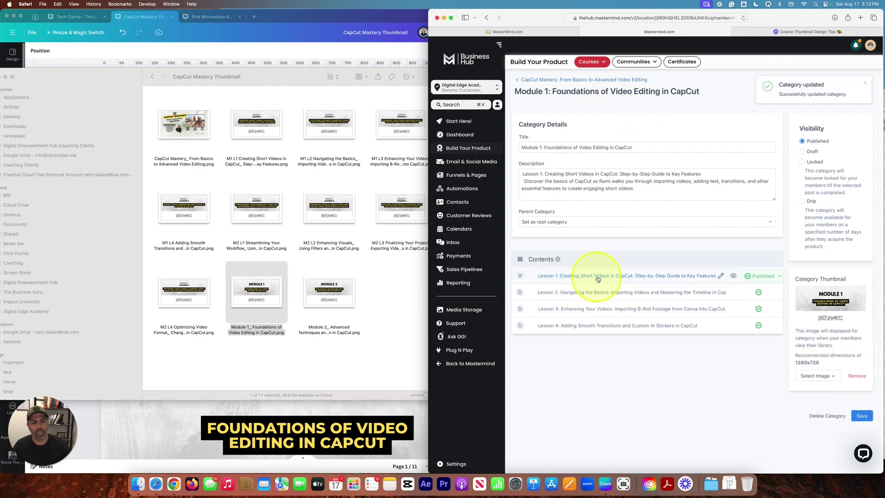
Open Lesson 1 of Module 1 and upload M1 L1 Creating Short Videos in CapCut_ Step-by-Step Guide to Key Features.png as its thumbnail.
left_click(580, 277)
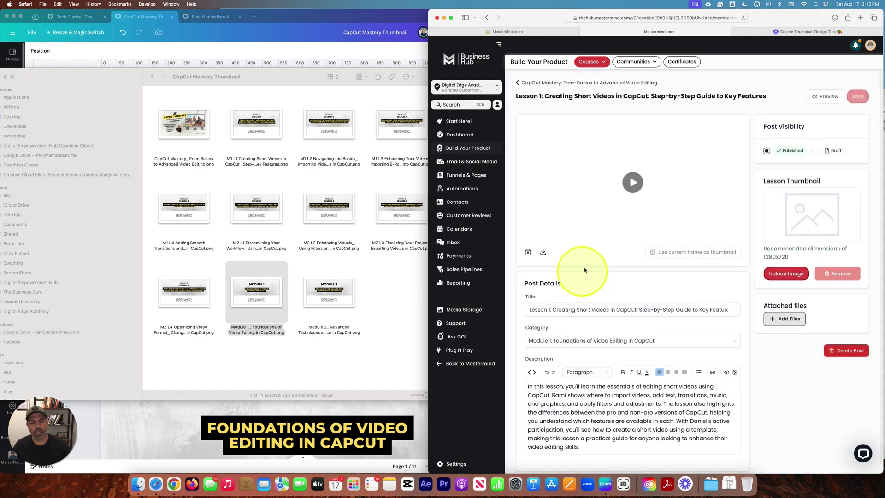
scroll(612, 271, "down", 1)
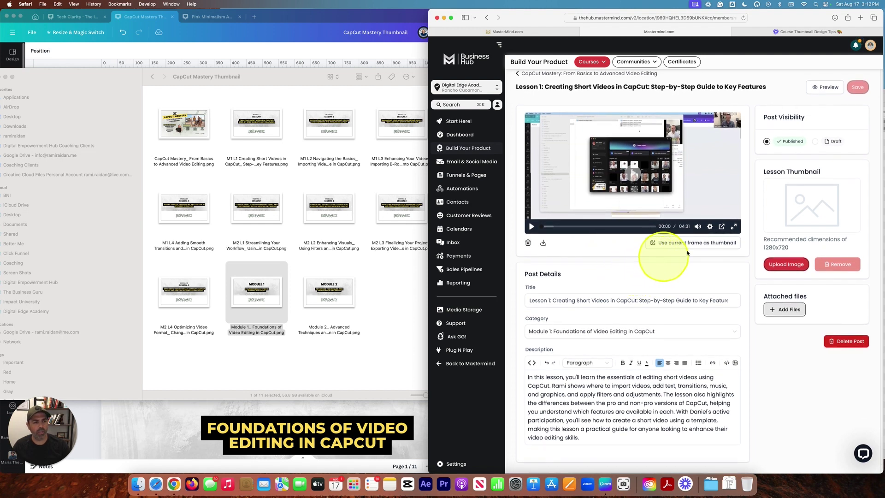
left_click(788, 267)
left_click(356, 249)
left_click(258, 120)
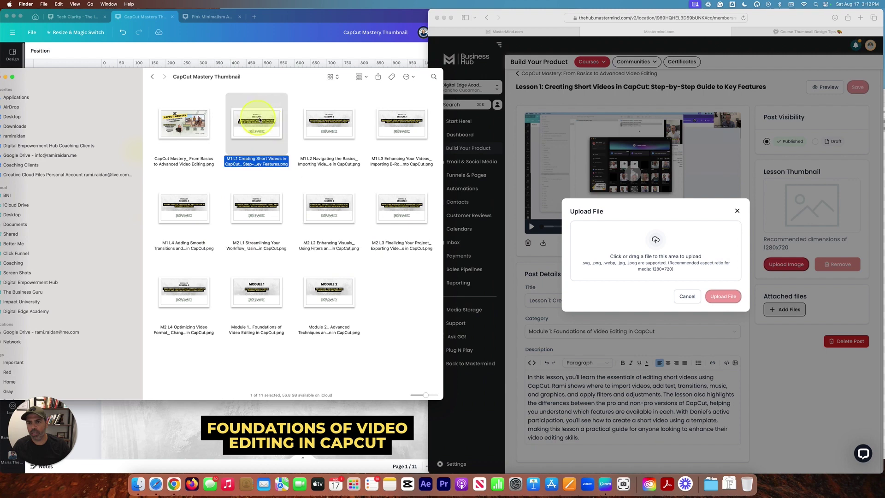
key("space")
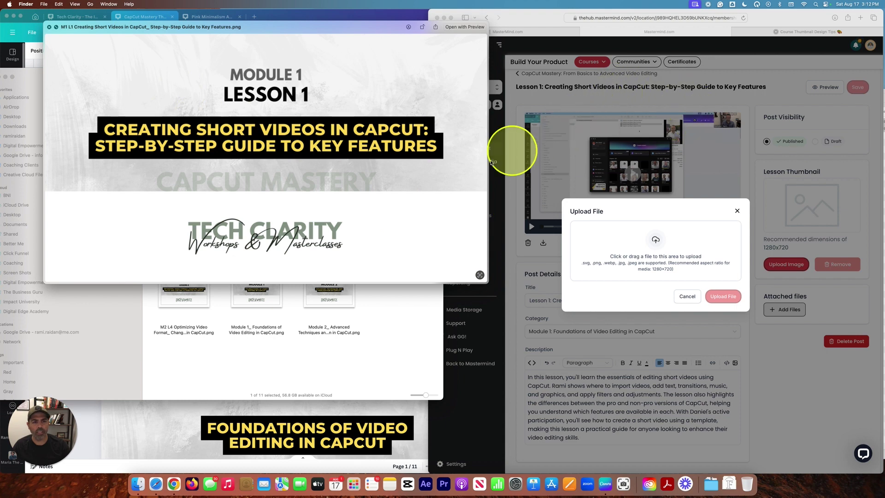
key("space")
left_click_drag(267, 129, 658, 248)
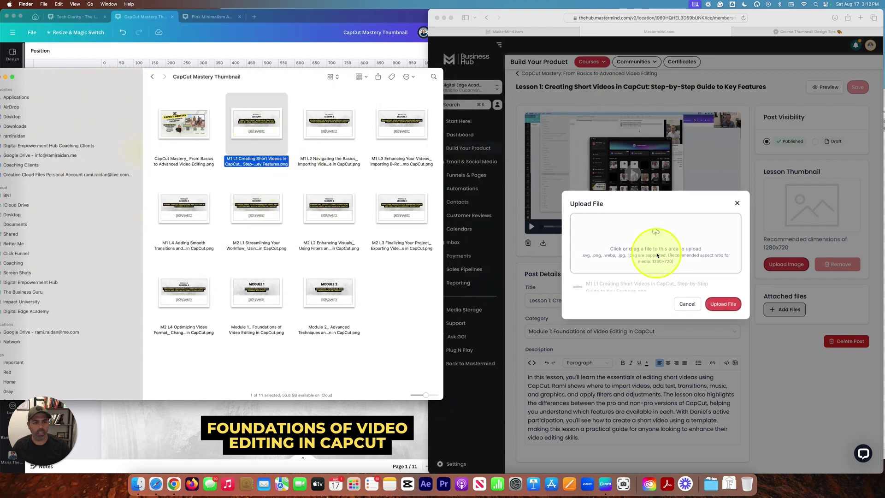
left_click(728, 309)
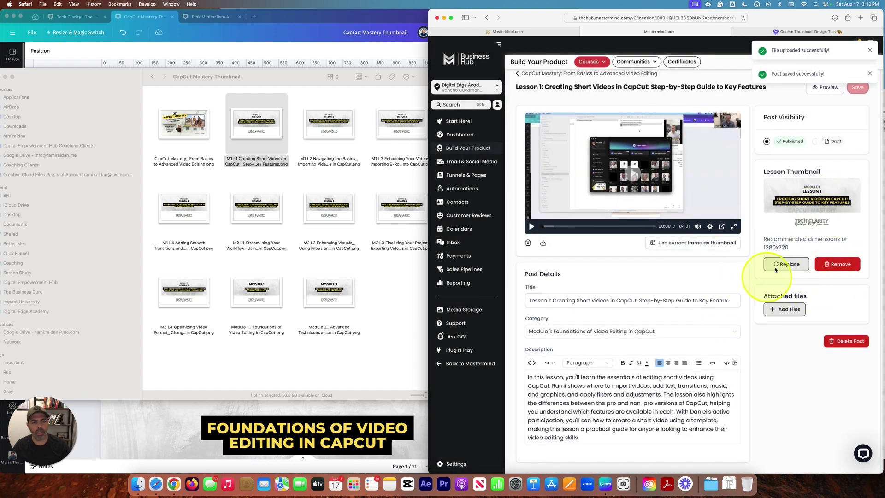
Open Lesson 2 of Module 1 and upload M1 L2 Navigating the Basics_ Importing Videos and Mastering the Timeline in CapCut.png as its thumbnail.
left_click(547, 74)
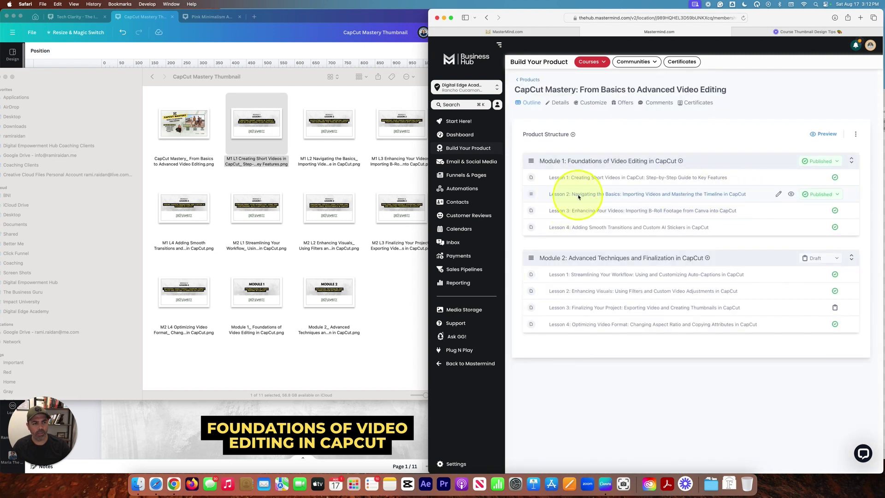
left_click(579, 194)
left_click(785, 274)
left_click(329, 125)
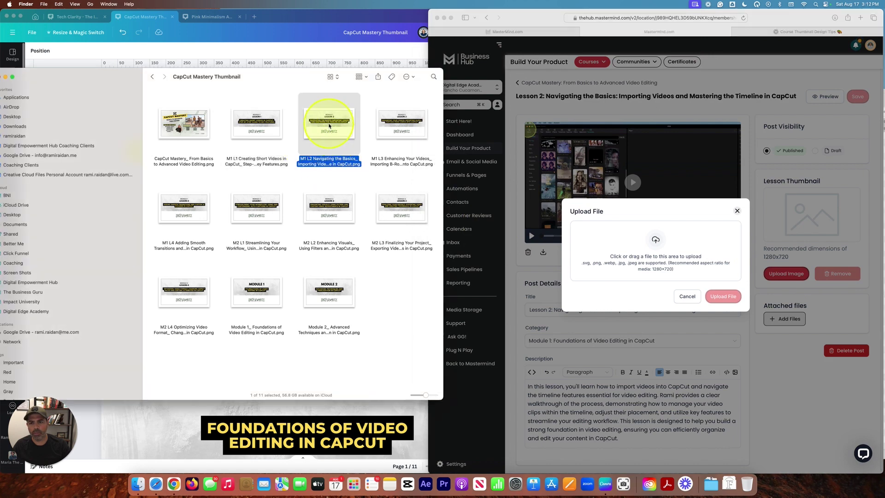
left_click_drag(319, 120, 662, 235)
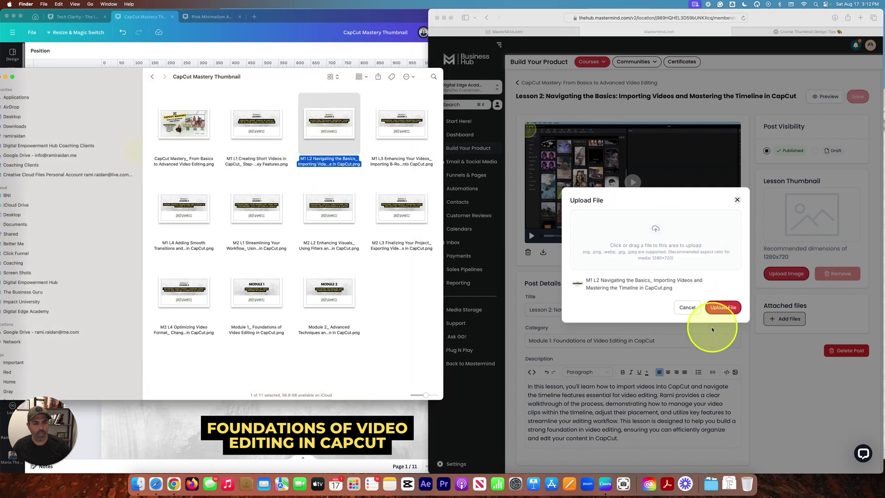
left_click(721, 309)
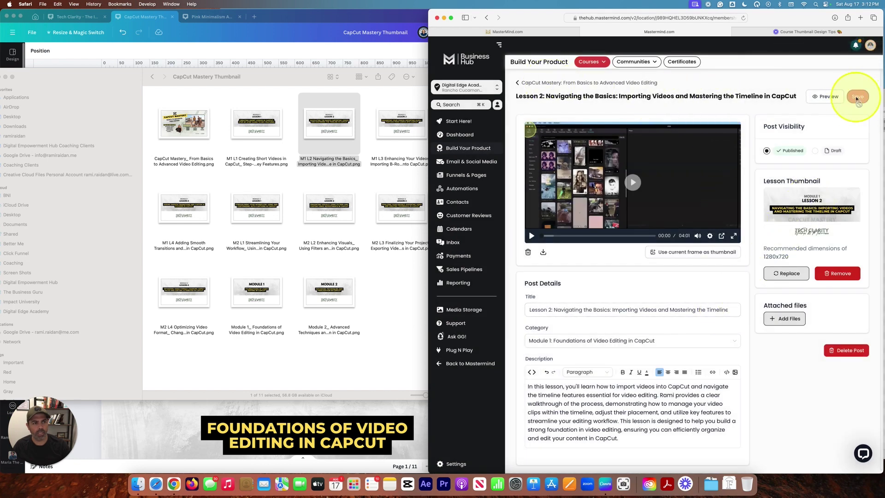
Open Lesson 3 of Module 1 and upload M1 L3 Enhancing Your Videos_ Importing B-Roll Footage from Canva into CapCut.png as its thumbnail.
left_click(563, 86)
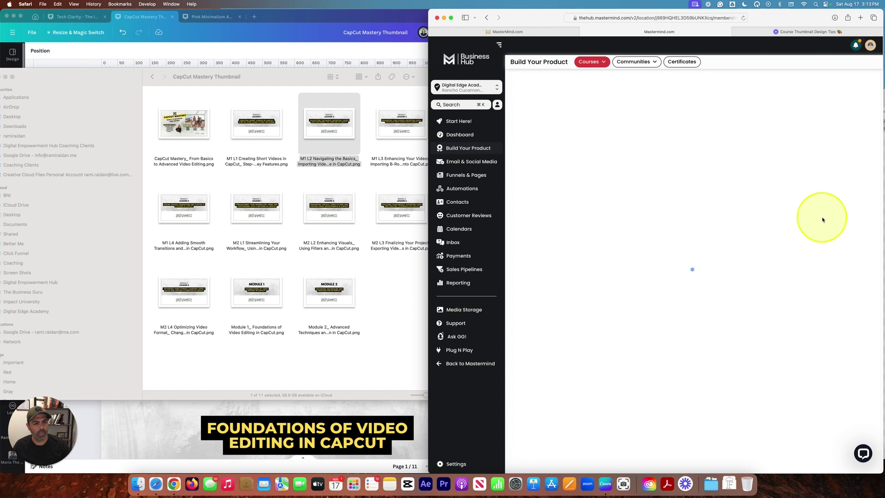
left_click(610, 211)
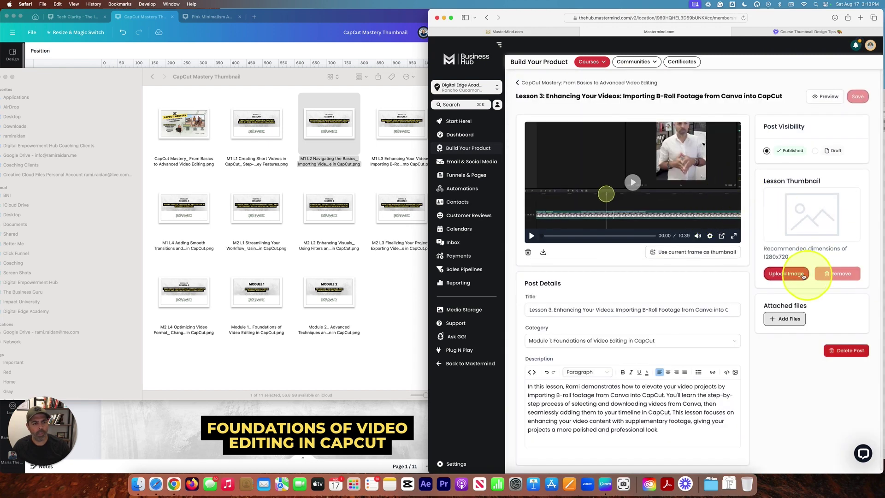
left_click(786, 273)
left_click_drag(379, 122, 658, 227)
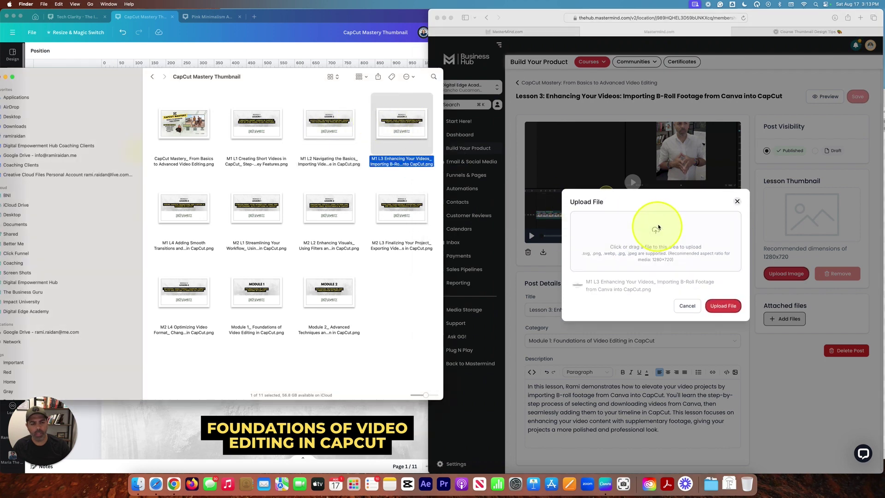
left_click(732, 315)
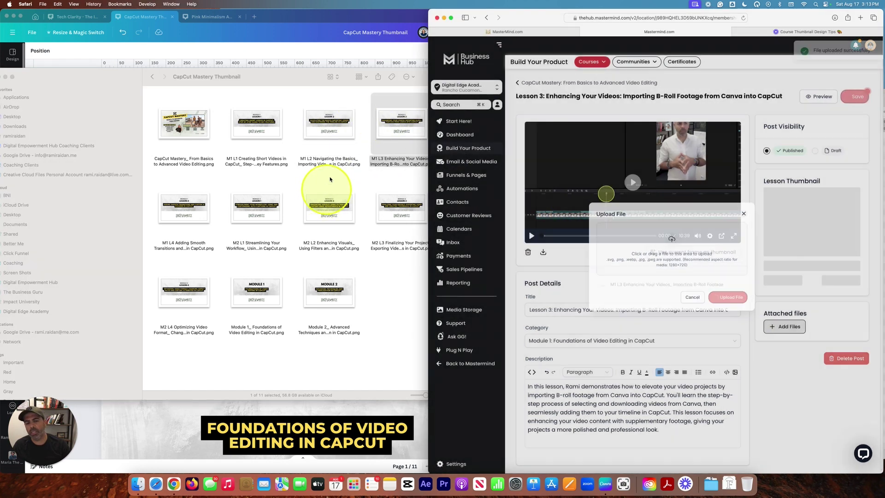
left_click(330, 176)
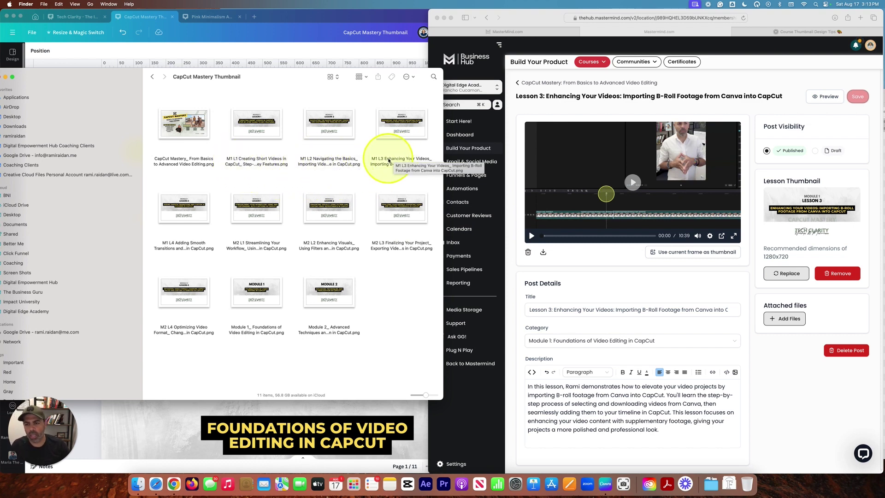
left_click(576, 137)
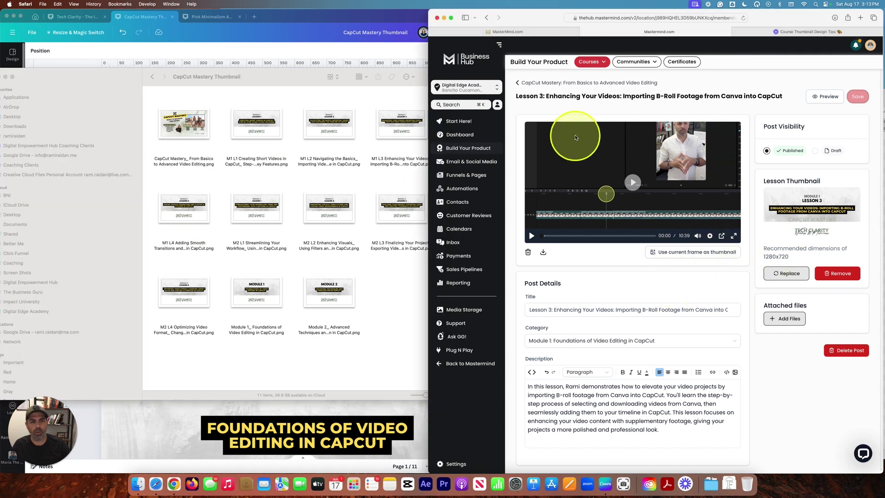
Open Lesson 4 of Module 1 and upload M1 L4 Adding Smooth Transitions and Custom AI Stickers in CapCut.png as its thumbnail.
left_click(570, 87)
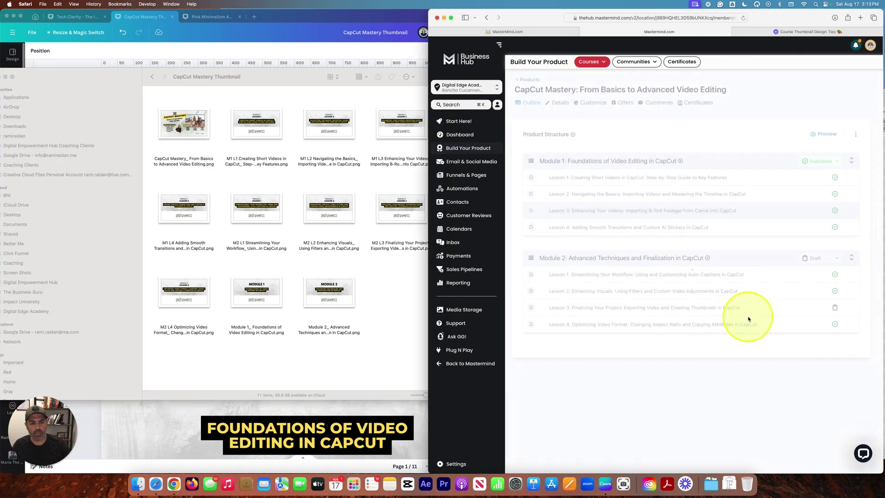
left_click(574, 231)
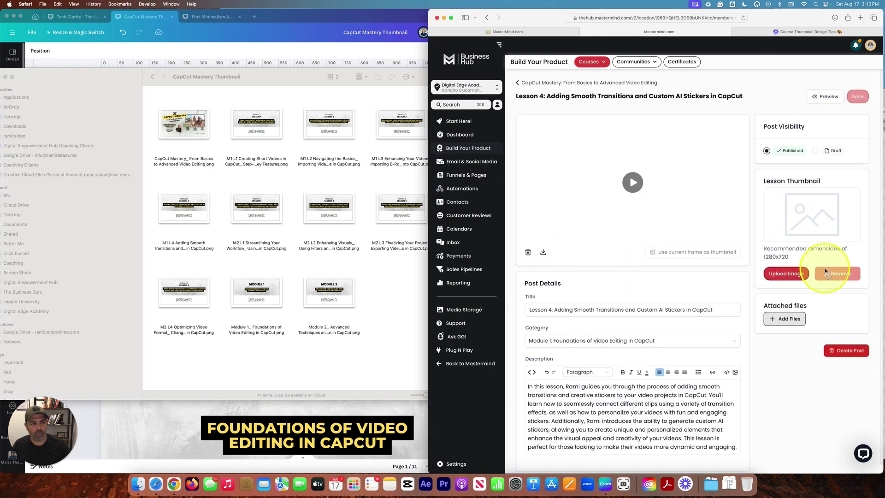
left_click(789, 274)
left_click(184, 208)
left_click_drag(183, 208, 581, 247)
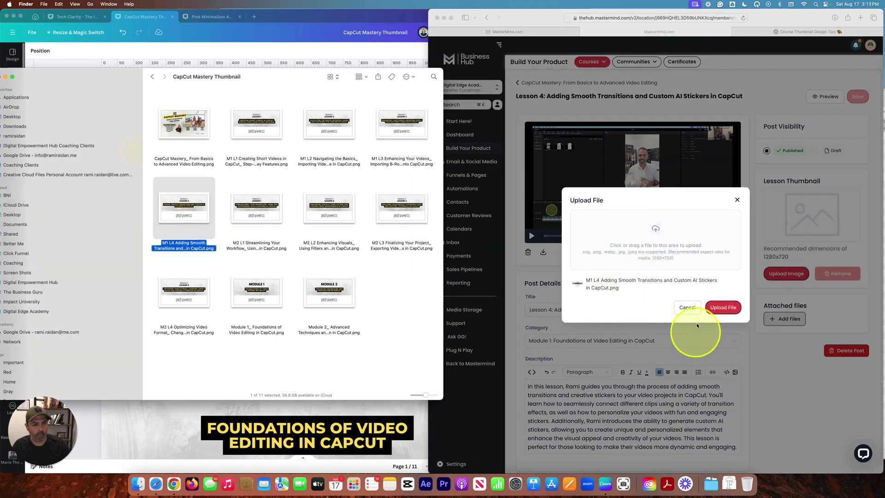
left_click(724, 307)
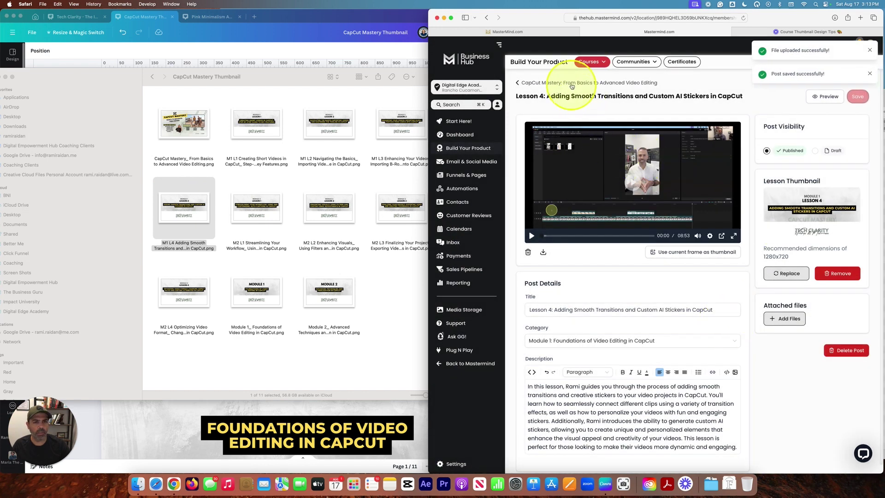
Upload the Module 2_ Advanced Techniques image as Module 2's category thumbnail, then set its visibility to Published and save the category.
left_click(572, 84)
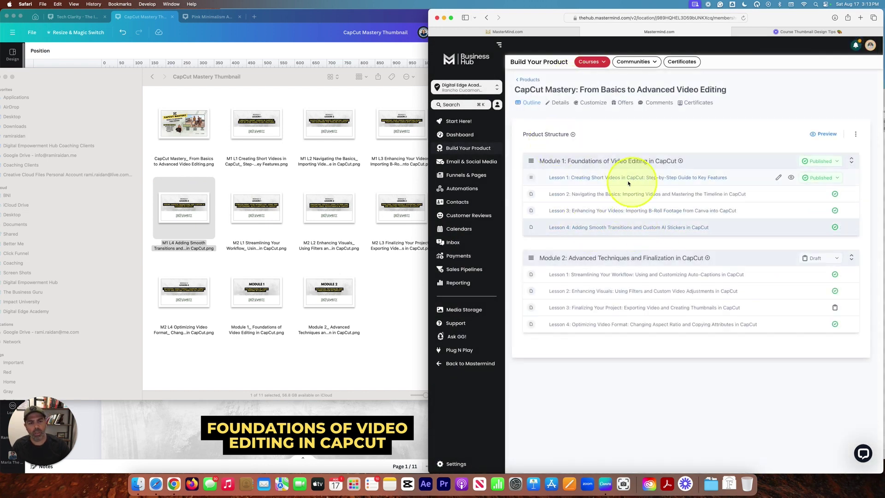
left_click(659, 260)
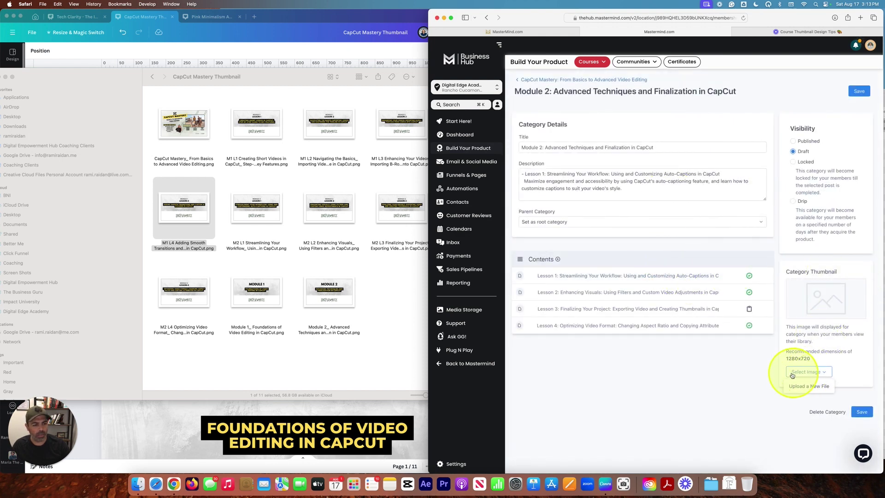
left_click(810, 386)
left_click_drag(329, 292, 644, 132)
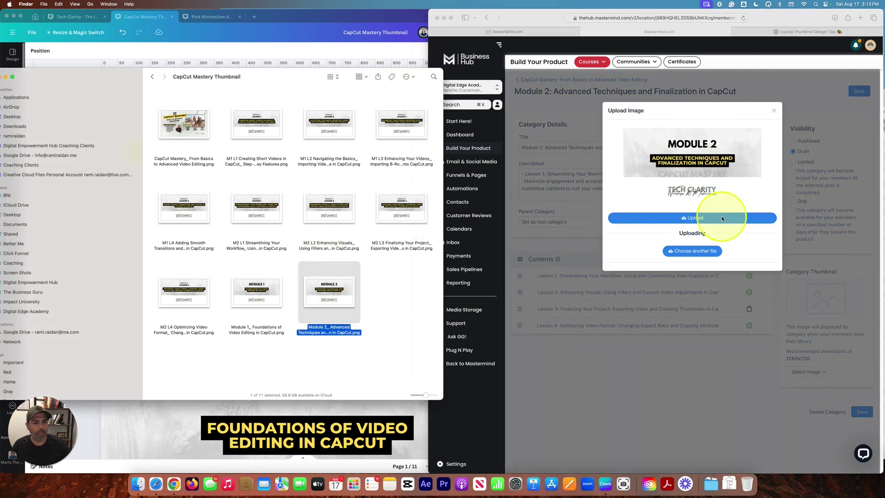
left_click(740, 219)
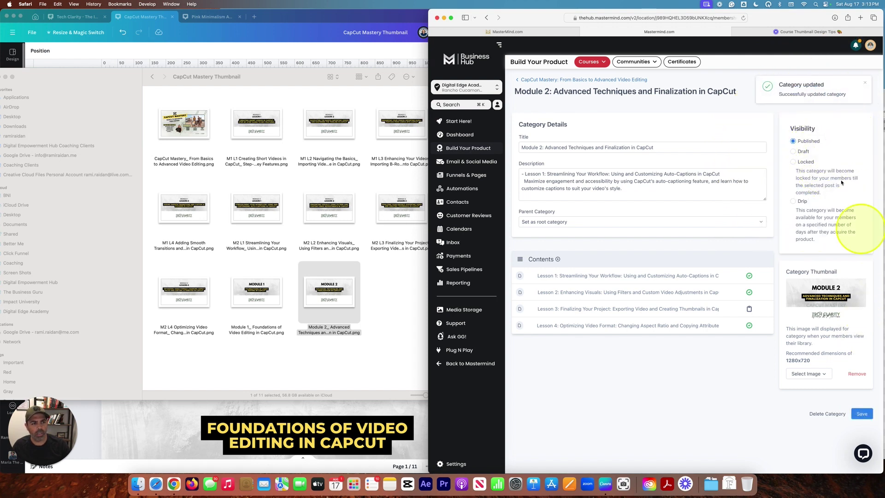
Open Lesson 1 of Module 2 and upload the M2 L1 Streamlining Your Workflow image from the Finder folder as its thumbnail.
left_click(599, 80)
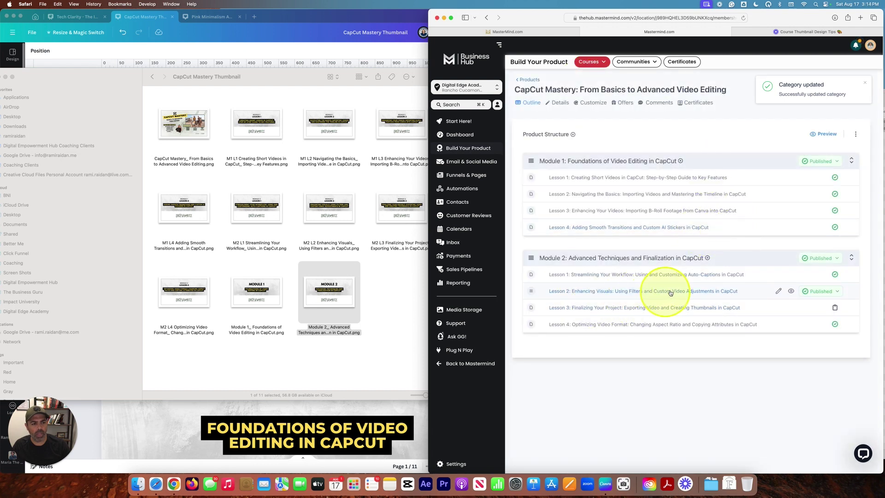
left_click(591, 277)
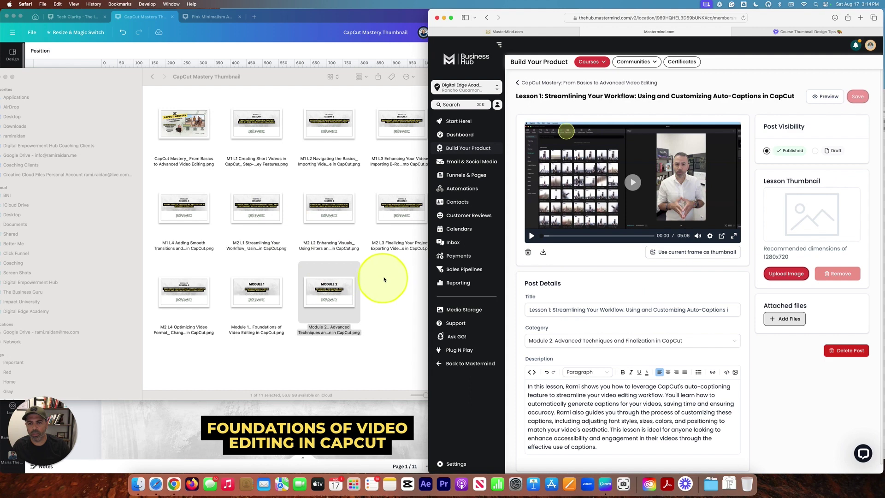
left_click(383, 281)
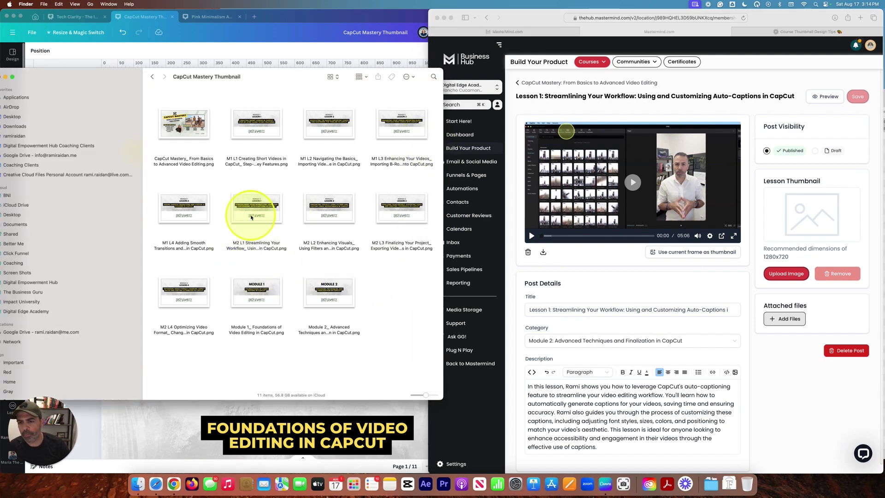
left_click(252, 217)
left_click(783, 274)
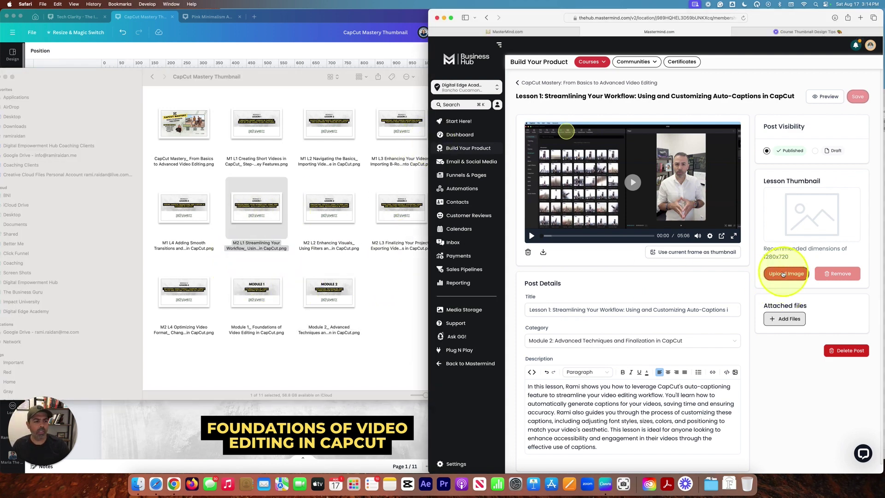
left_click_drag(261, 206, 617, 236)
left_click(724, 308)
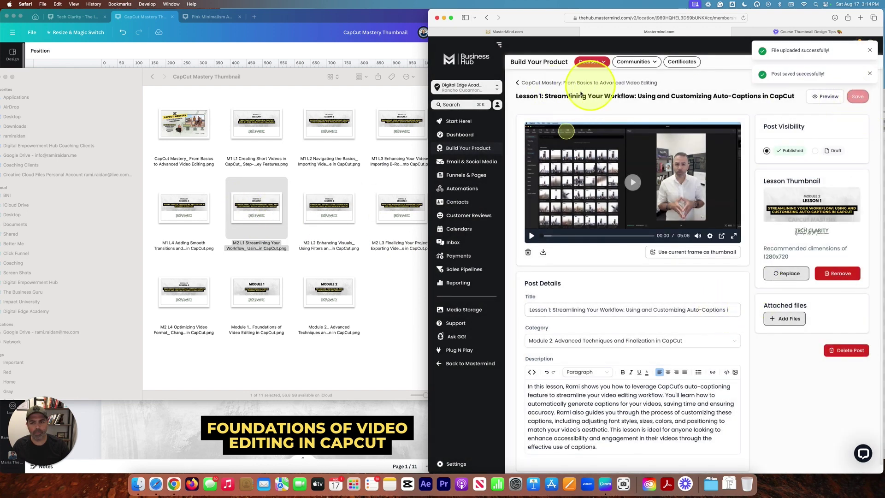
Open Lesson 2 of Module 2 and upload M2 L2 Enhancing Visuals_ Using Filters and Custom Video Adjustments in CapCut.png as its thumbnail.
left_click(602, 83)
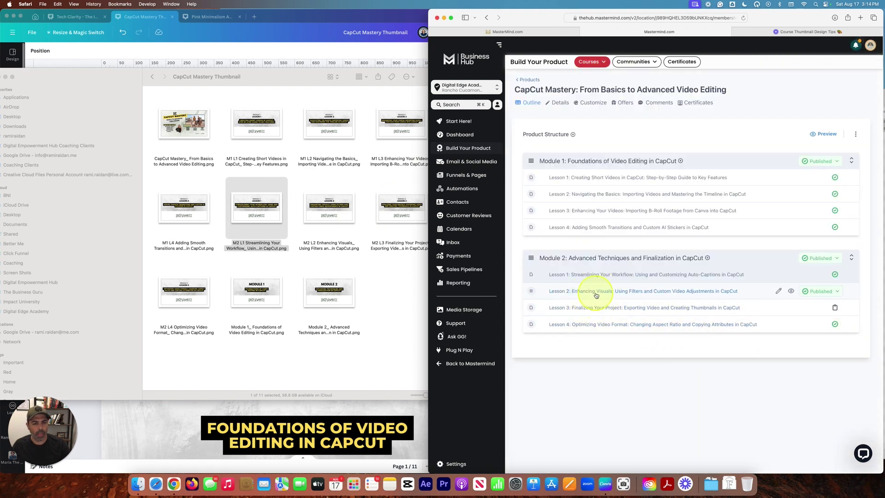
left_click(597, 293)
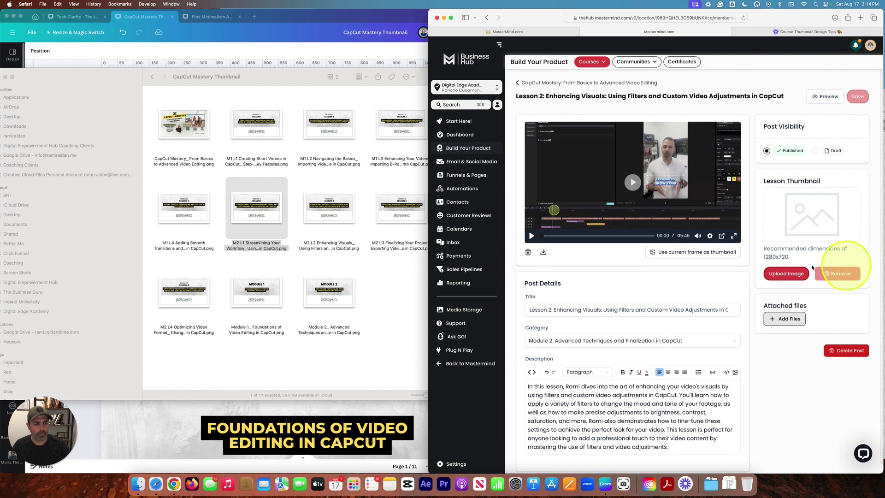
left_click(785, 273)
left_click(318, 213)
left_click_drag(319, 213, 664, 258)
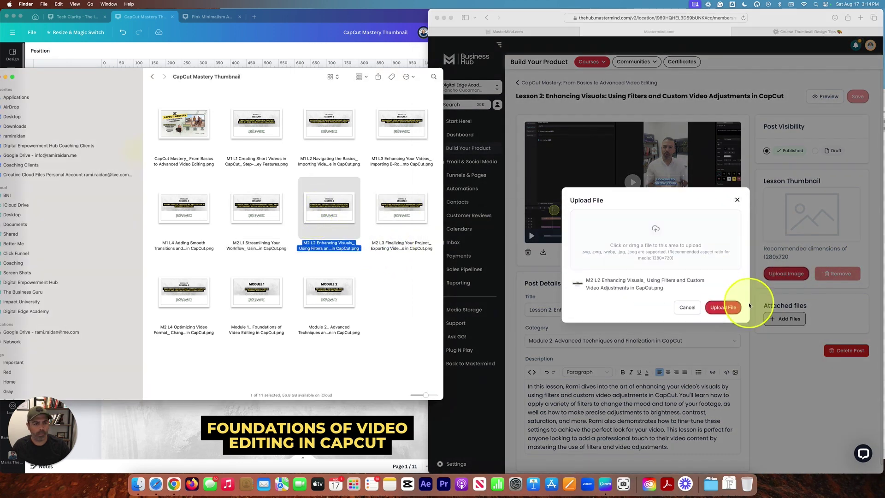
left_click(728, 311)
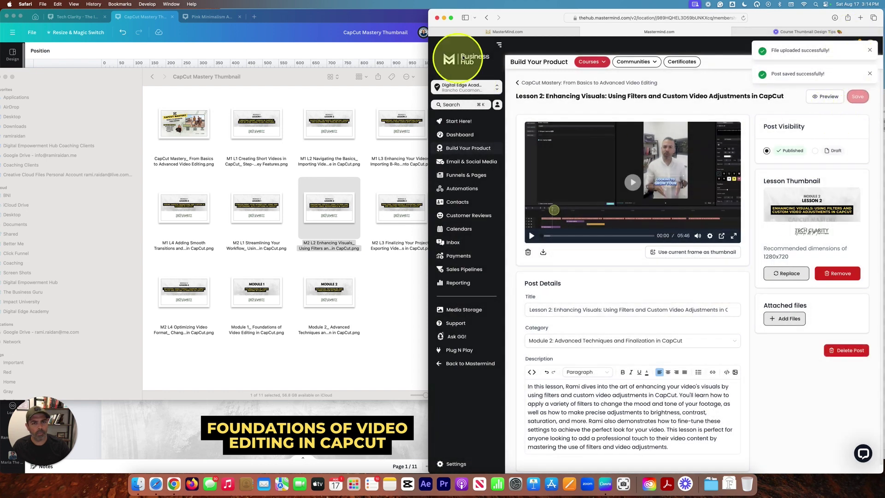
Open Lesson 3 of Module 2 and upload M2 L3 Finalizing Your Project_ Exporting Video and Creating Thumbnails in CapCut.png as its thumbnail.
left_click(535, 83)
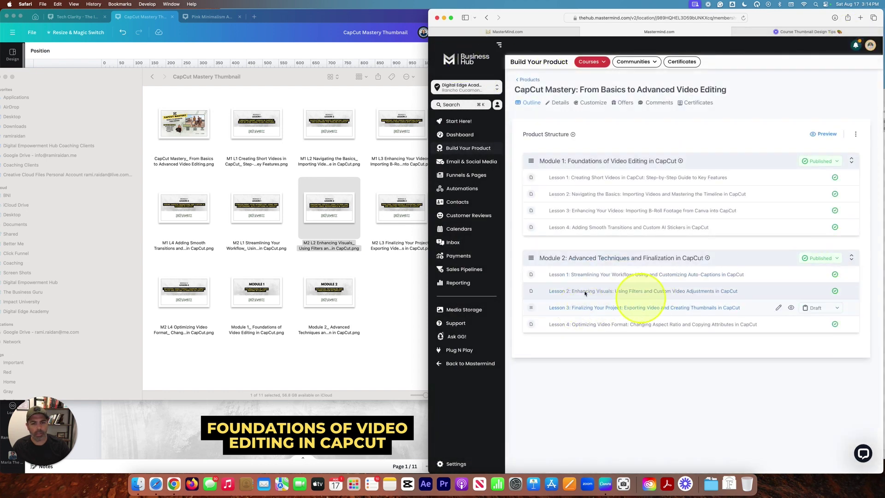
left_click(382, 256)
left_click(789, 274)
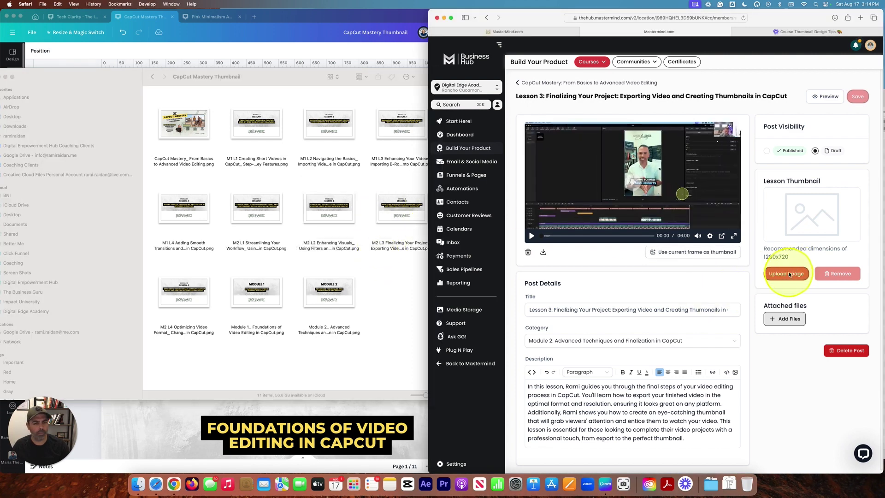
left_click_drag(396, 207, 664, 244)
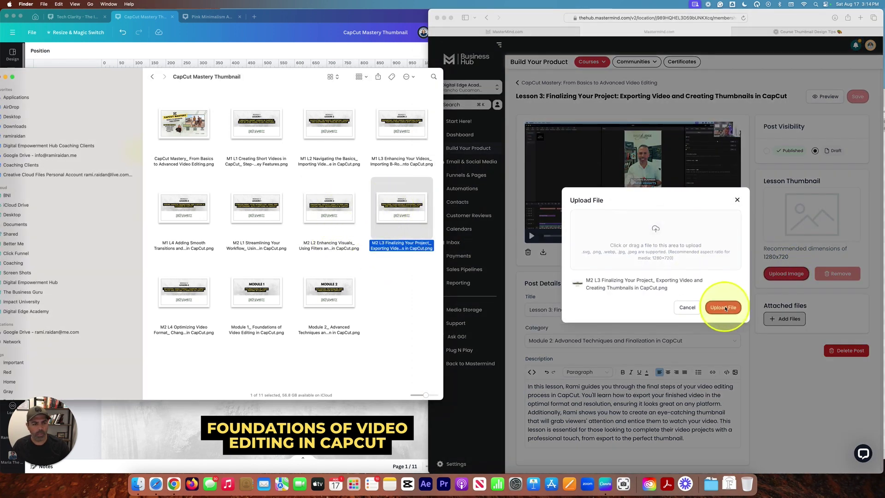
left_click(730, 308)
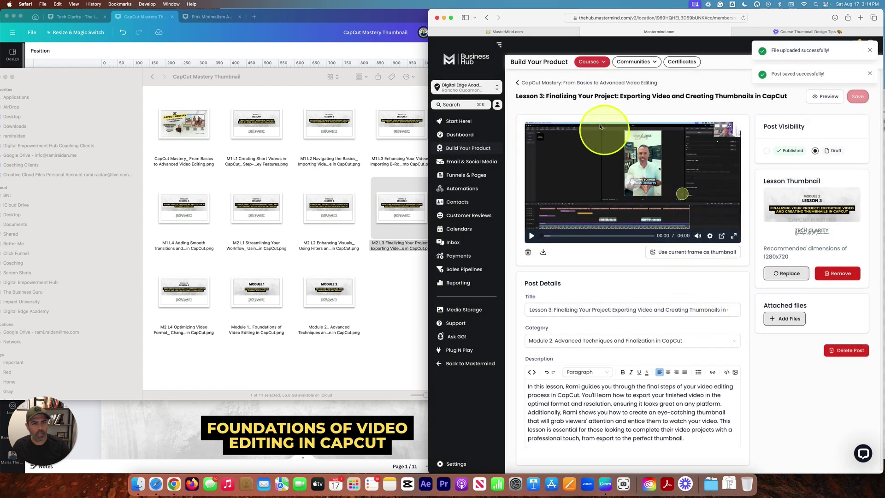
Open Lesson 4 of Module 2 and upload the M2 L4 Optimizing Video Format image from the Finder folder as its thumbnail.
left_click(571, 82)
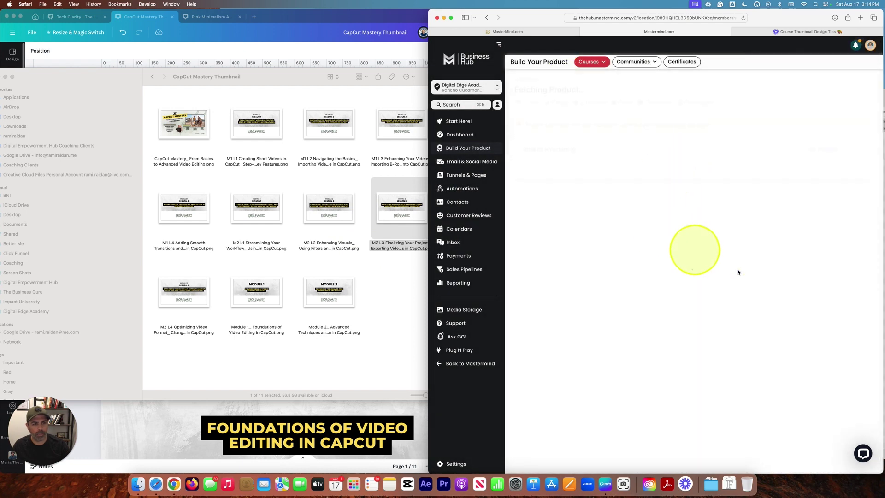
left_click(594, 325)
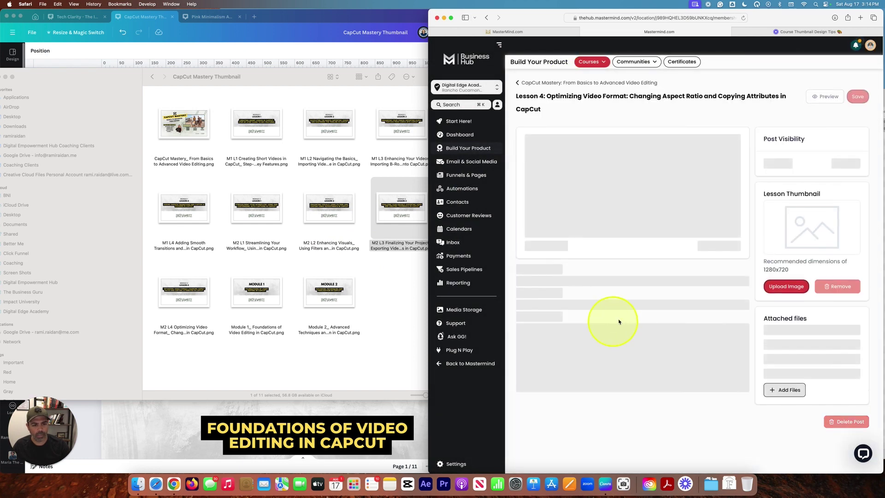
left_click(166, 313)
left_click(167, 313)
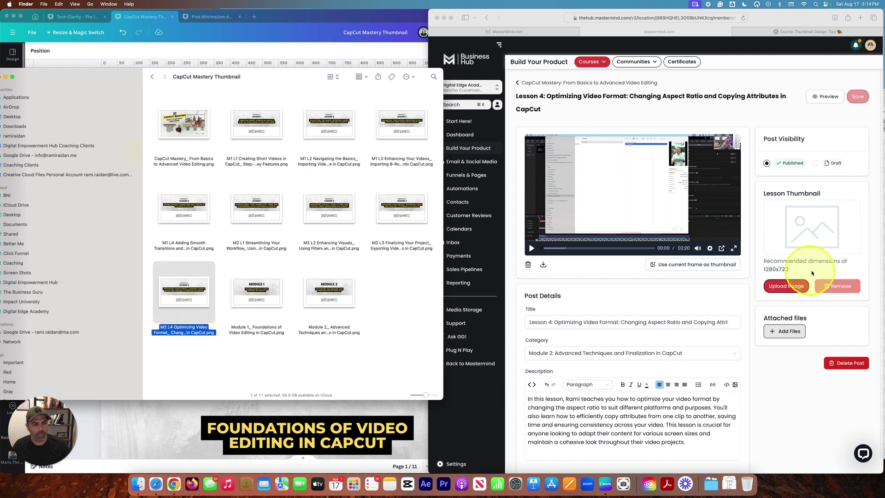
left_click(789, 284)
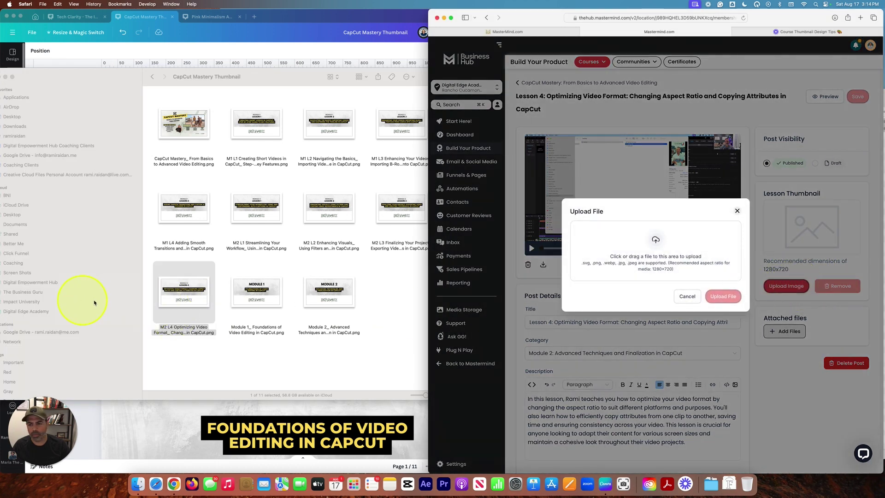
left_click_drag(182, 292, 655, 244)
left_click(726, 307)
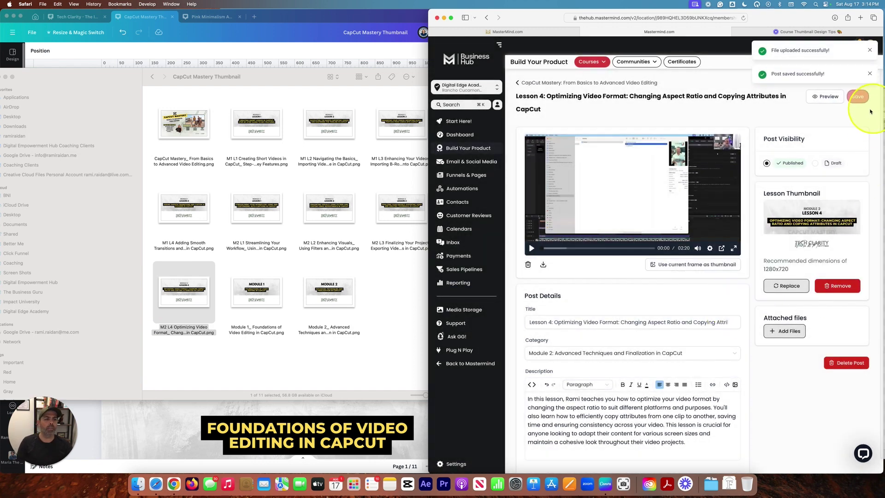
Return to the CapCut Mastery course outline, widen and reposition the browser window, and close the Course Thumbnail Design Tips page.
left_click(538, 85)
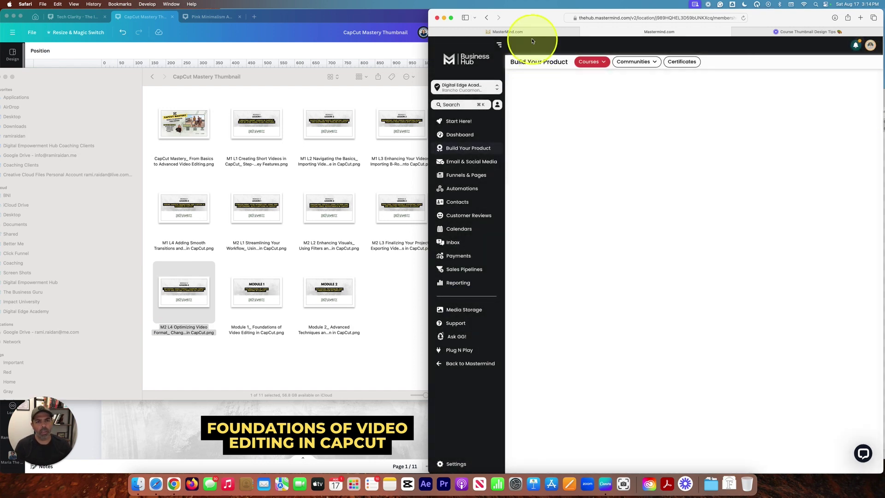
left_click_drag(530, 20, 412, 9)
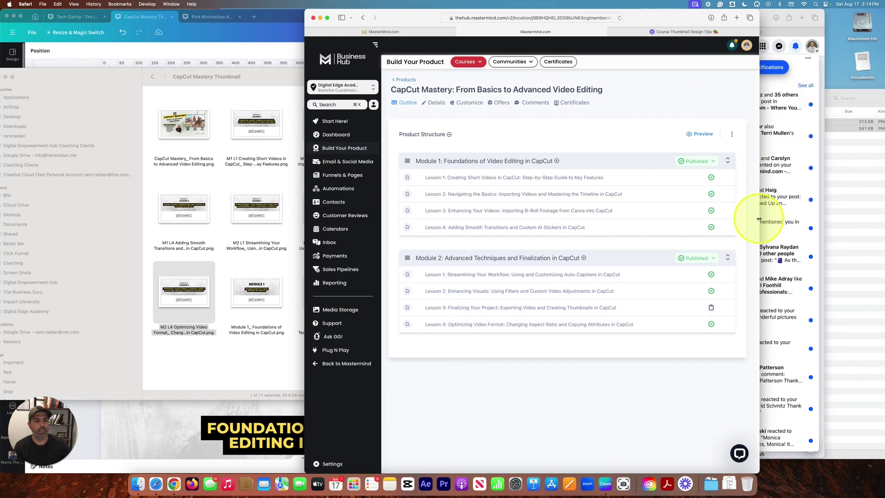
left_click_drag(759, 218, 870, 212)
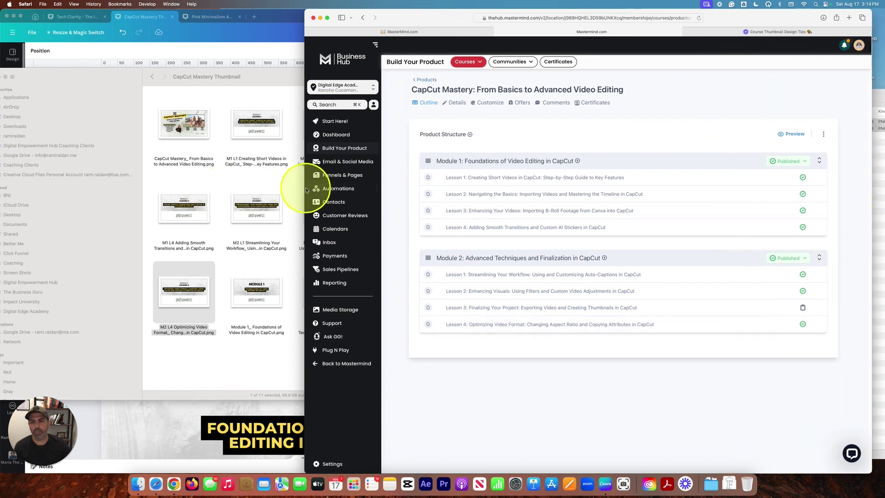
left_click_drag(302, 189, 243, 188)
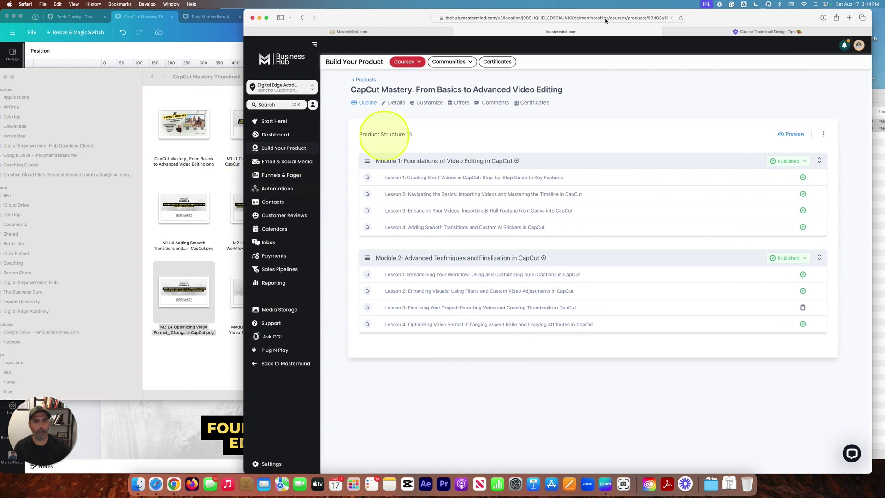
left_click_drag(699, 24, 664, 24)
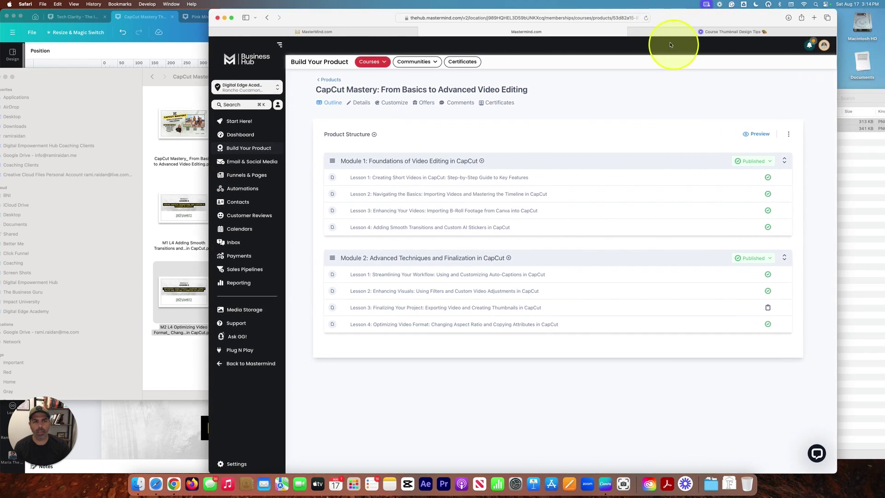
left_click(632, 32)
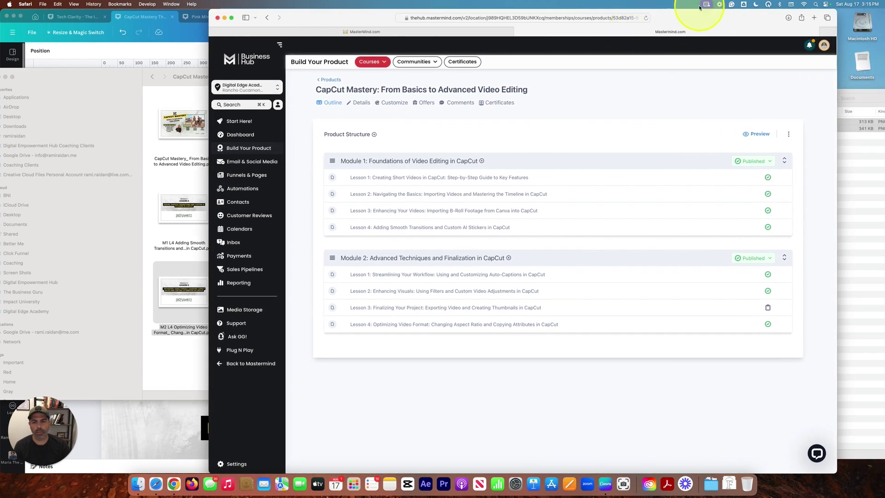
Preview the CapCut Mastery course and check the lesson thumbnails under its modules.
left_click(757, 135)
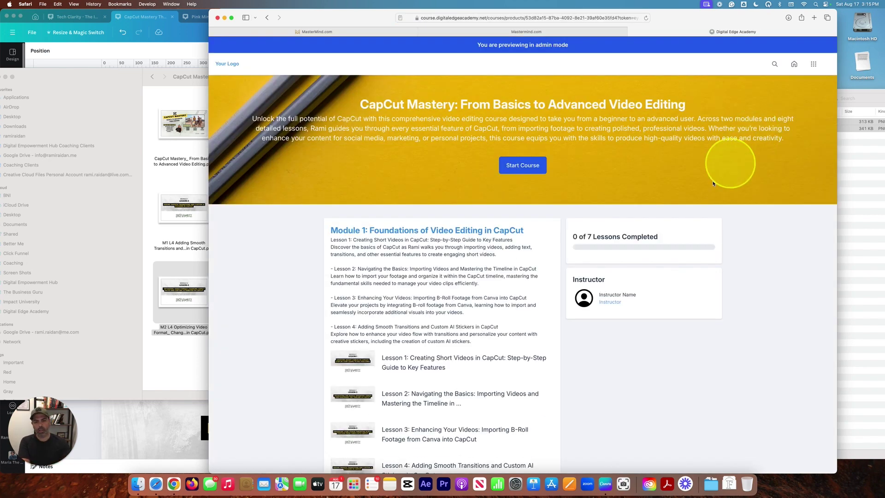
scroll(713, 184, "down", 5)
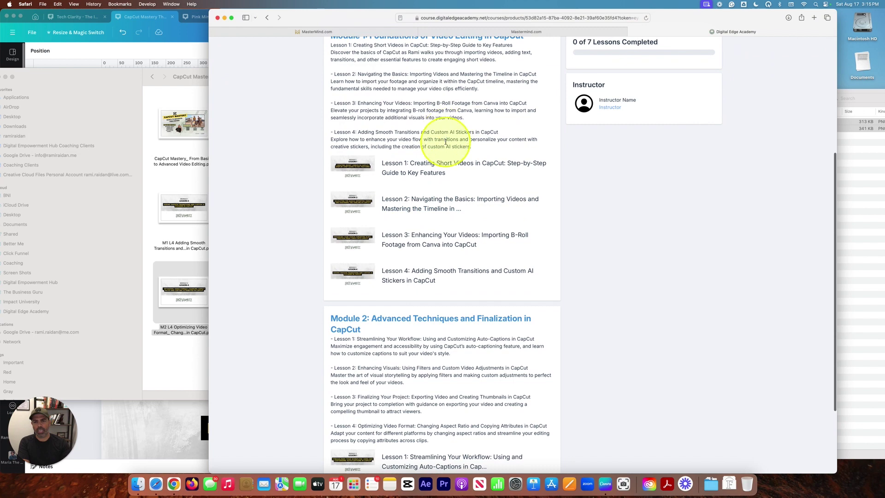
scroll(543, 134, "up", 2)
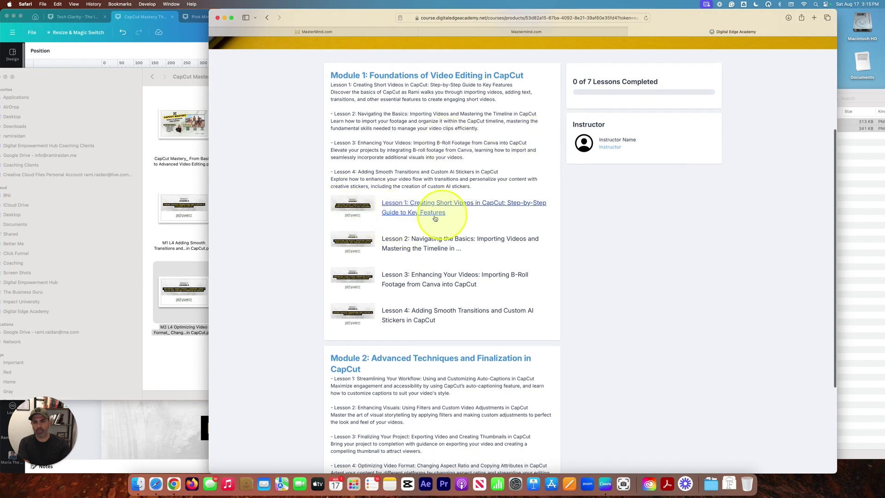
Check the lessons listed in the course preview, return to the course outline and publish Lesson 3 of Module 2.
scroll(396, 295, "down", 5)
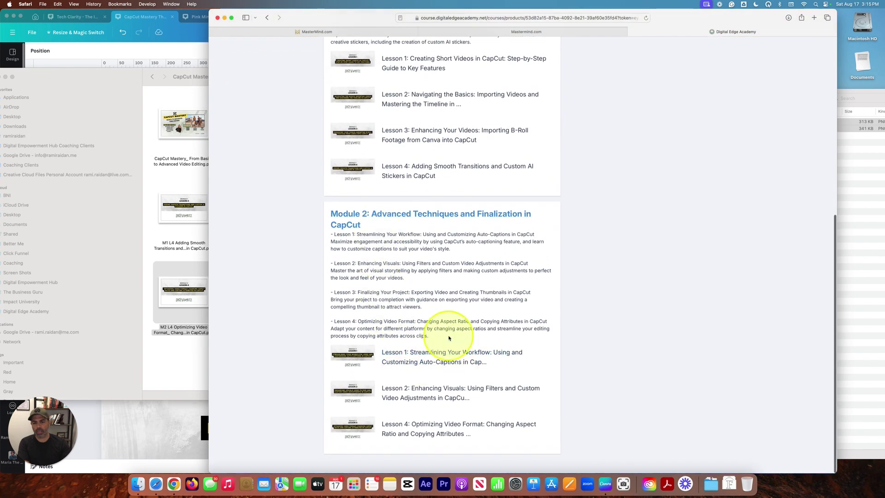
scroll(455, 310, "up", 1)
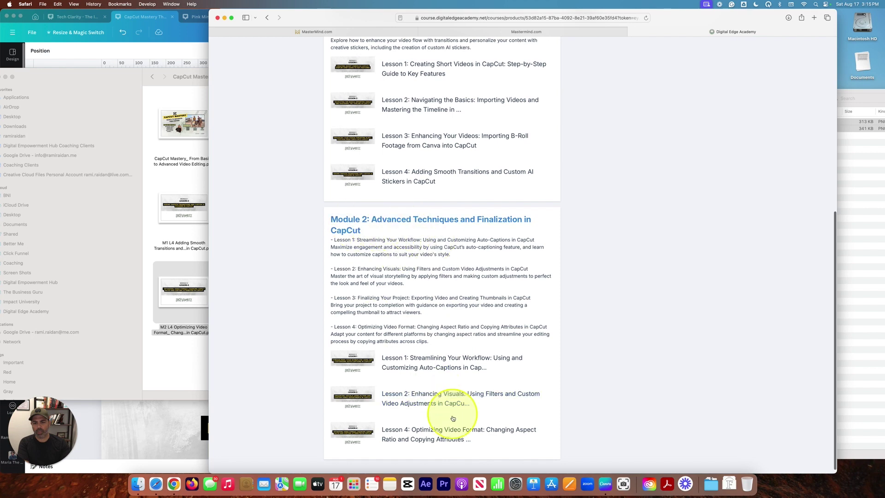
scroll(530, 277, "up", 5)
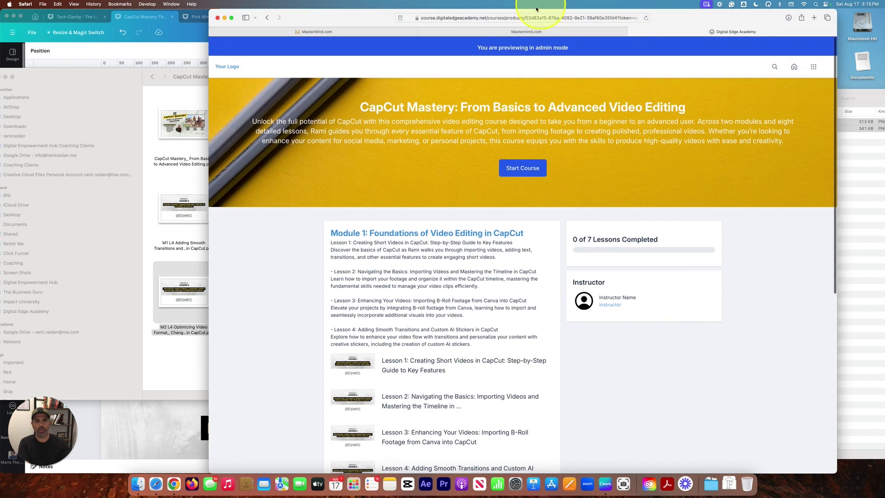
left_click(517, 32)
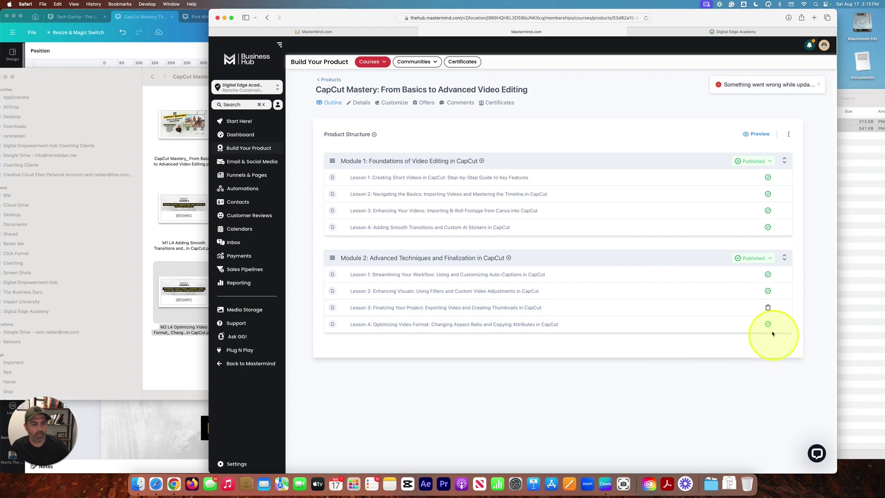
left_click(753, 313)
left_click(756, 326)
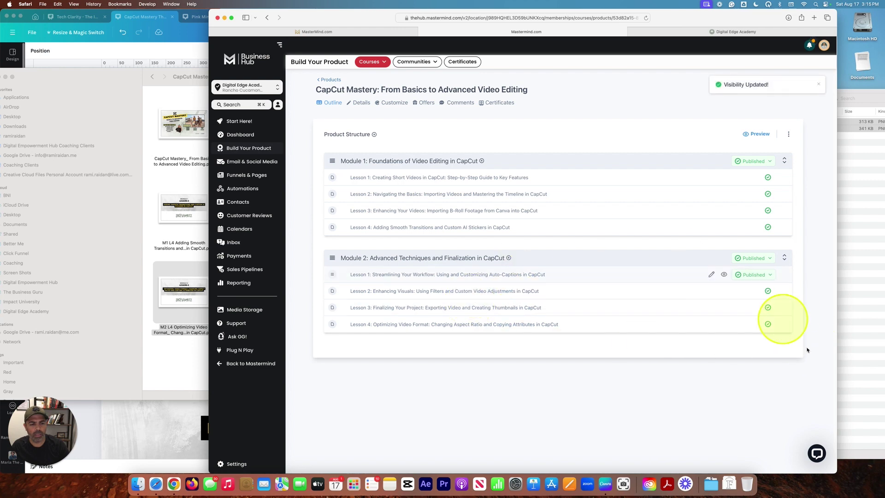
Preview Lesson 1 of Module 1 and check both module thumbnails on the preview's Categories page.
left_click(387, 178)
left_click(722, 98)
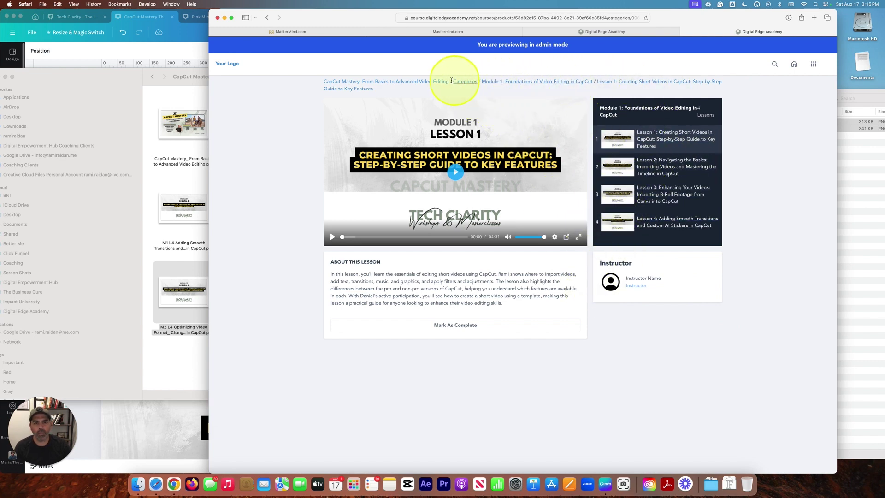
left_click(467, 83)
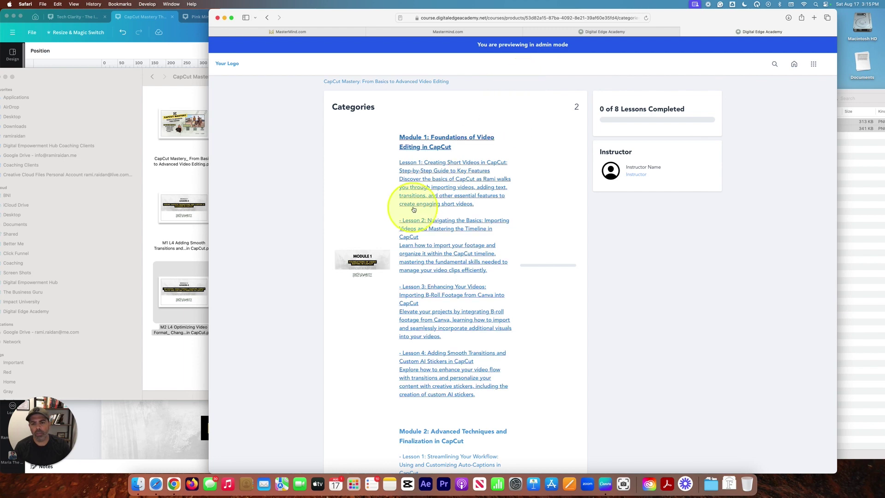
scroll(358, 277, "down", 8)
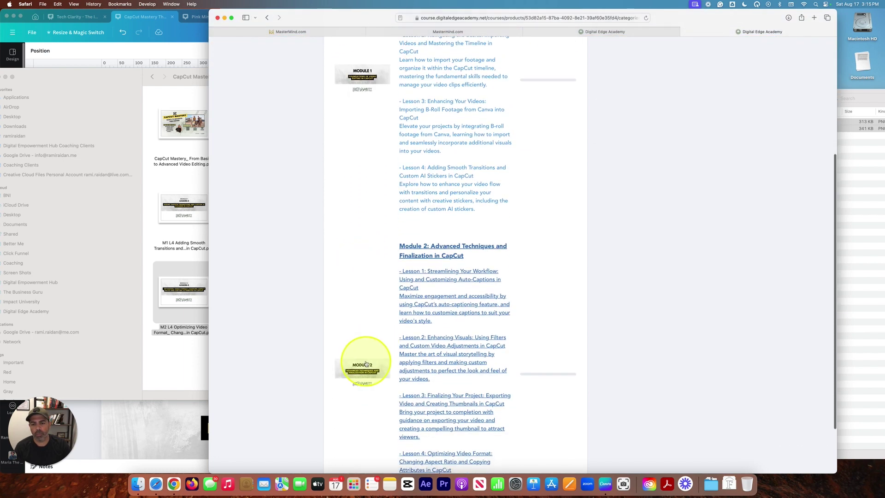
scroll(362, 362, "down", 3)
scroll(362, 362, "up", 10)
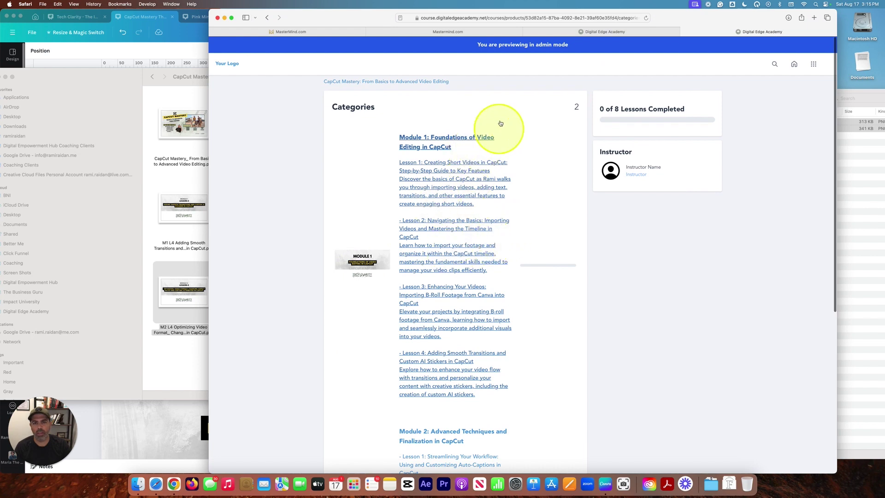
scroll(442, 319, "down", 5)
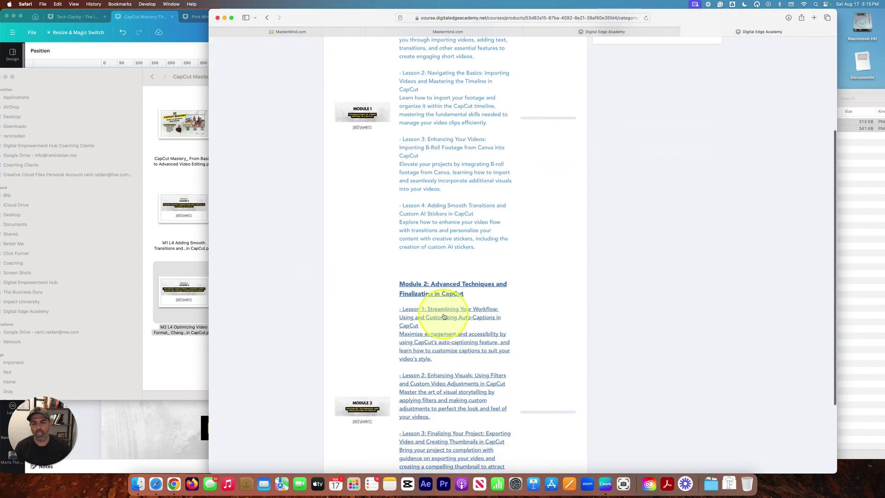
scroll(444, 317, "up", 5)
Return to the main page of the CapCut Mastery preview and look through its modules and lessons.
left_click(382, 81)
scroll(579, 194, "down", 10)
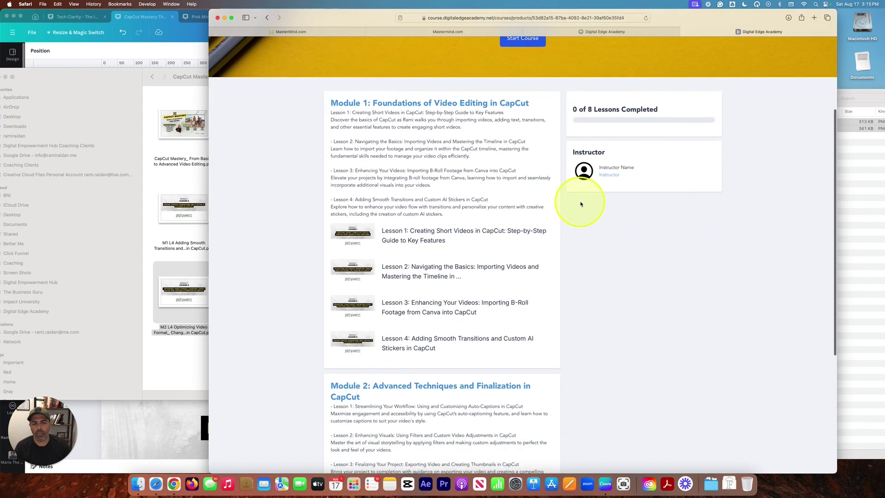
scroll(554, 166, "up", 10)
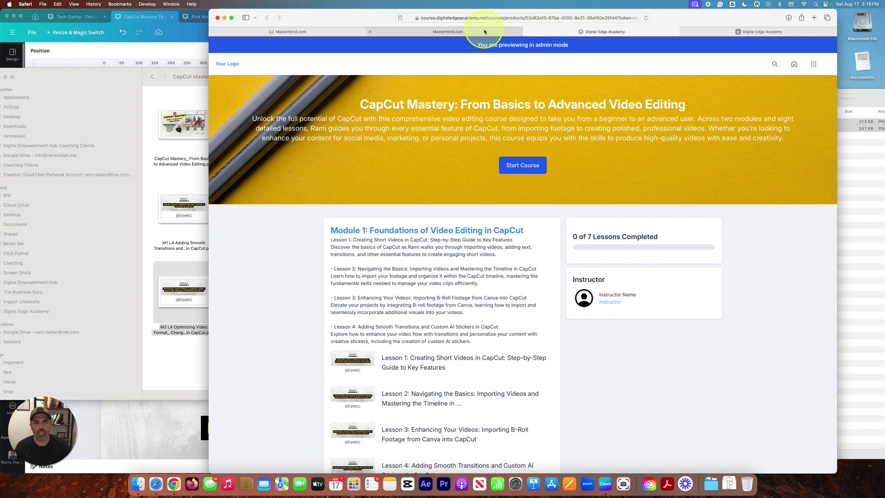
Look at the available themes in the CapCut Mastery course's customization settings and return to the course outline.
left_click(416, 35)
left_click(430, 85)
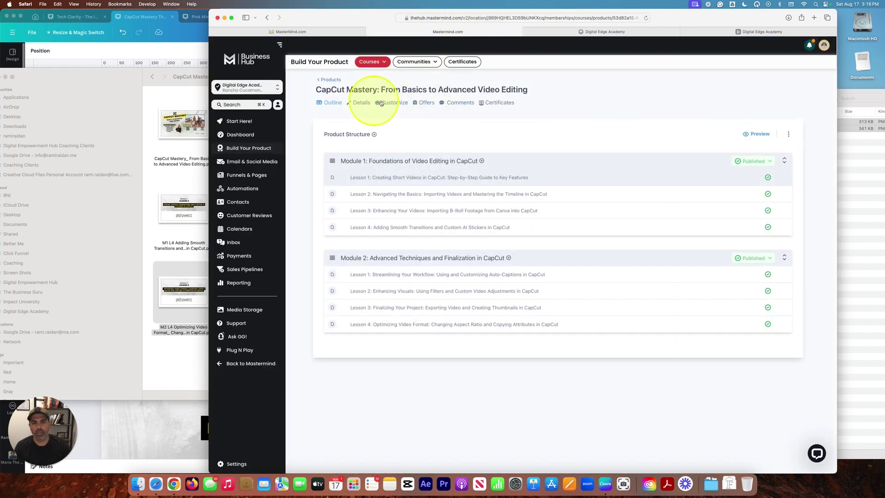
left_click(381, 104)
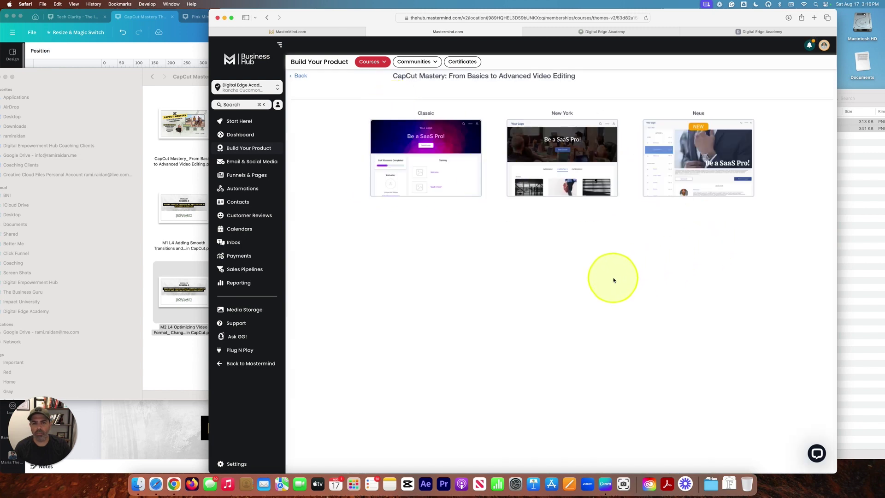
left_click(301, 76)
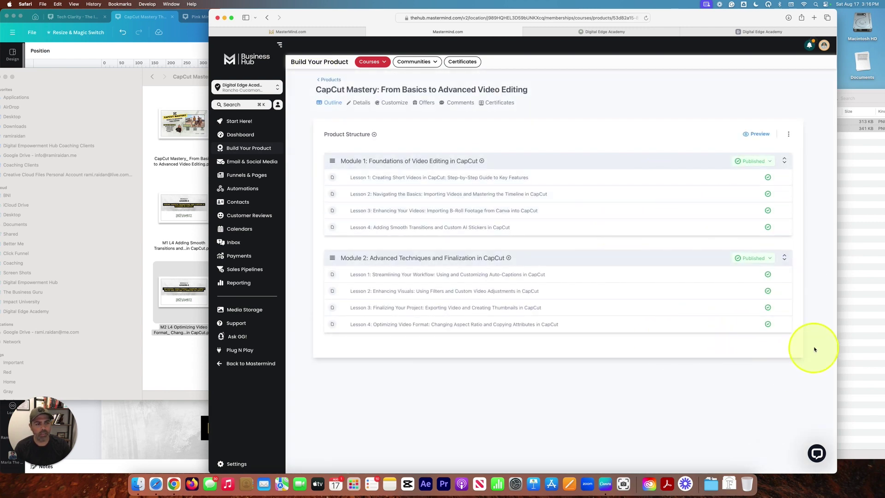
Open a new preview of the whole CapCut Mastery course from its outline.
left_click(756, 134)
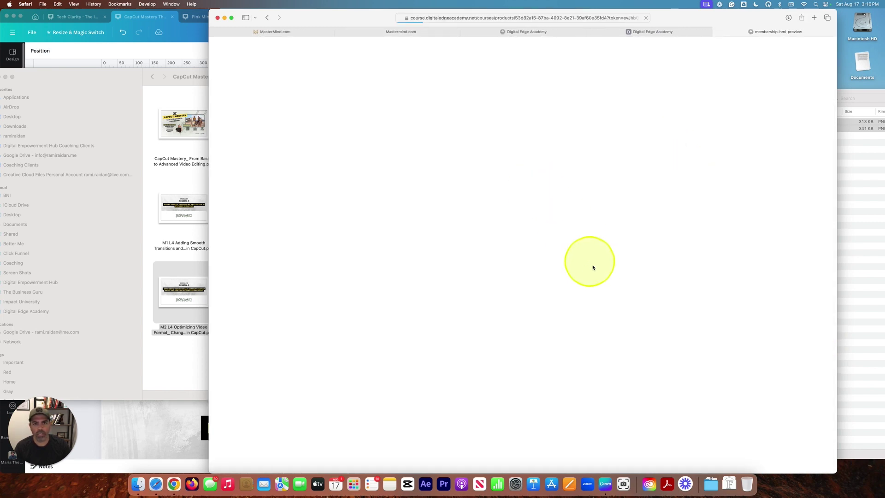